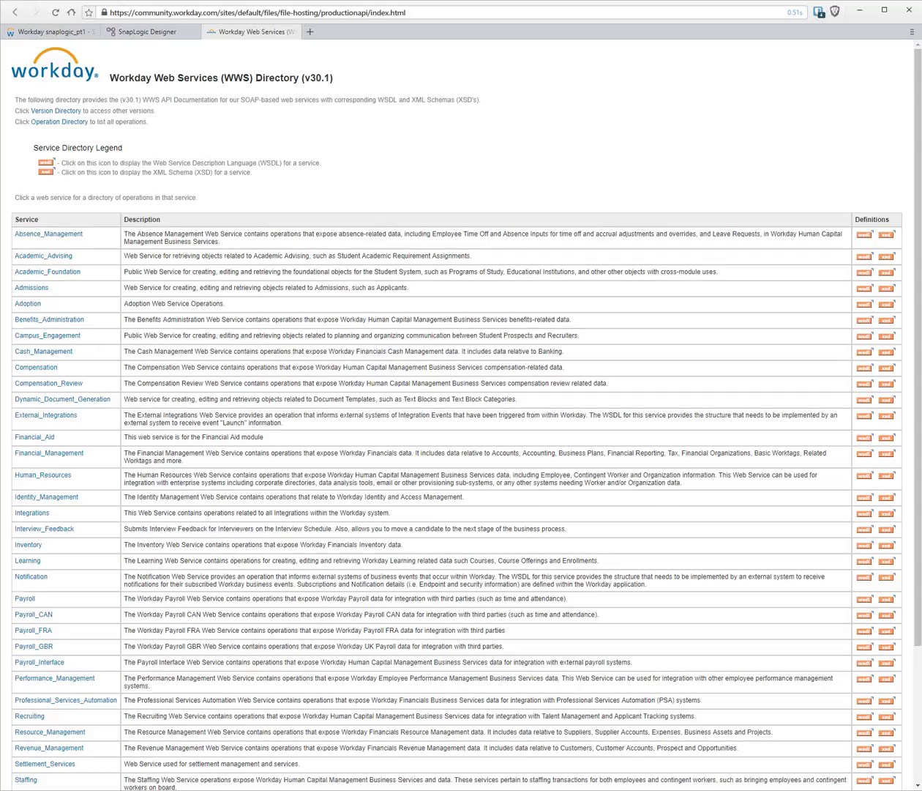
- Look through the Workday Web Services directory and the operations of its Staffing web service
scroll(439, 424, down, 3)
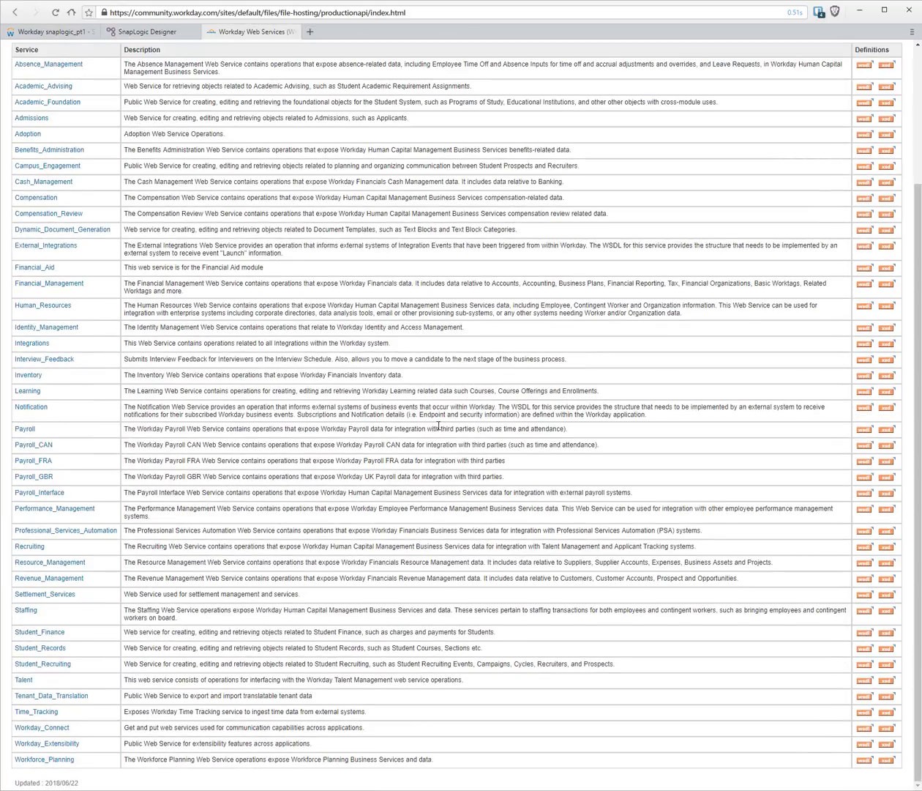
scroll(438, 426, up, 3)
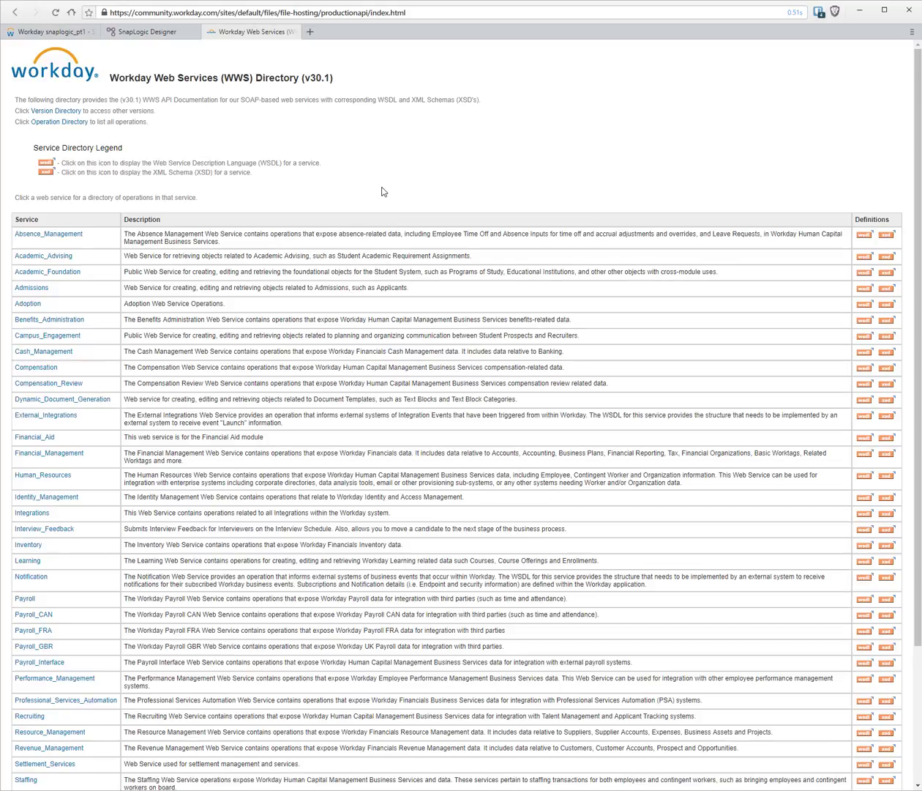
scroll(173, 447, down, 3)
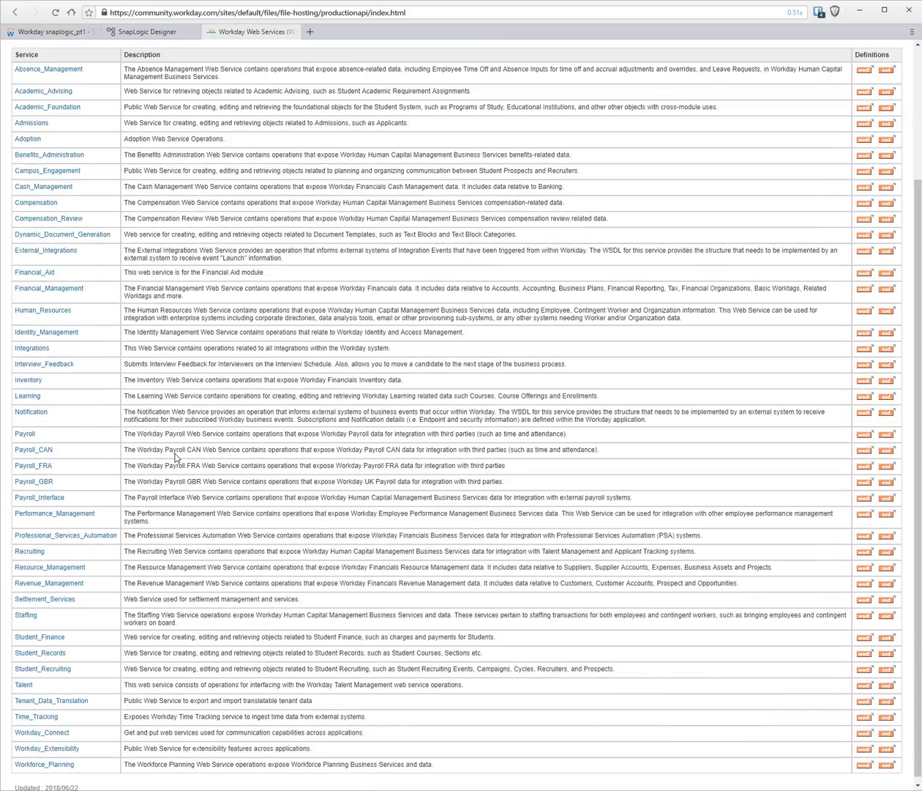
click(26, 617)
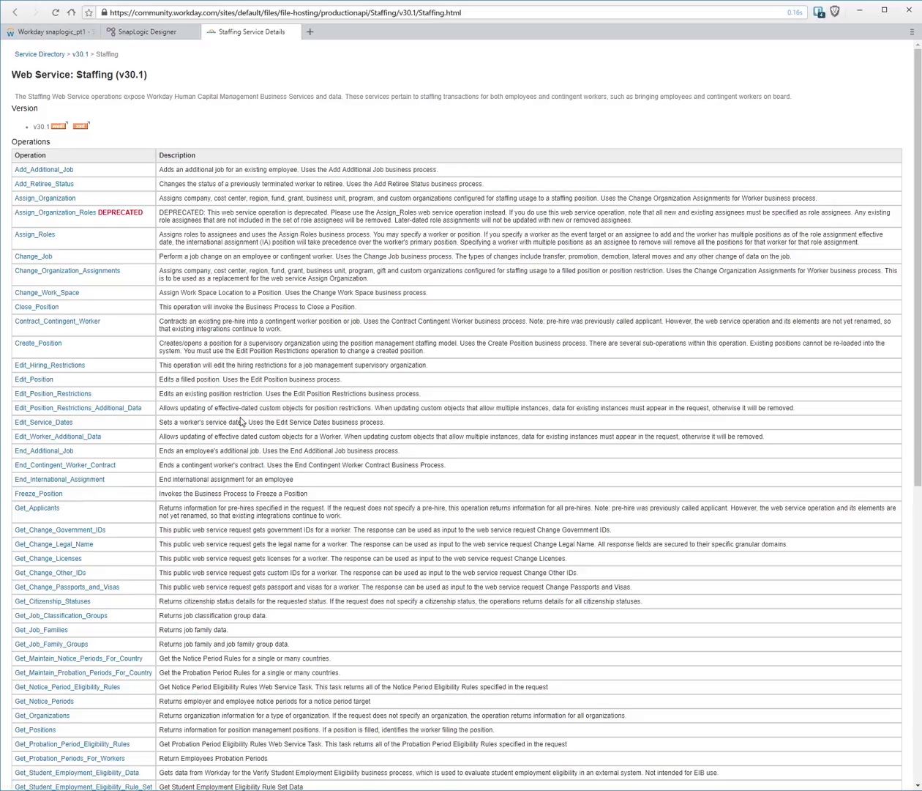
scroll(215, 449, down, 7)
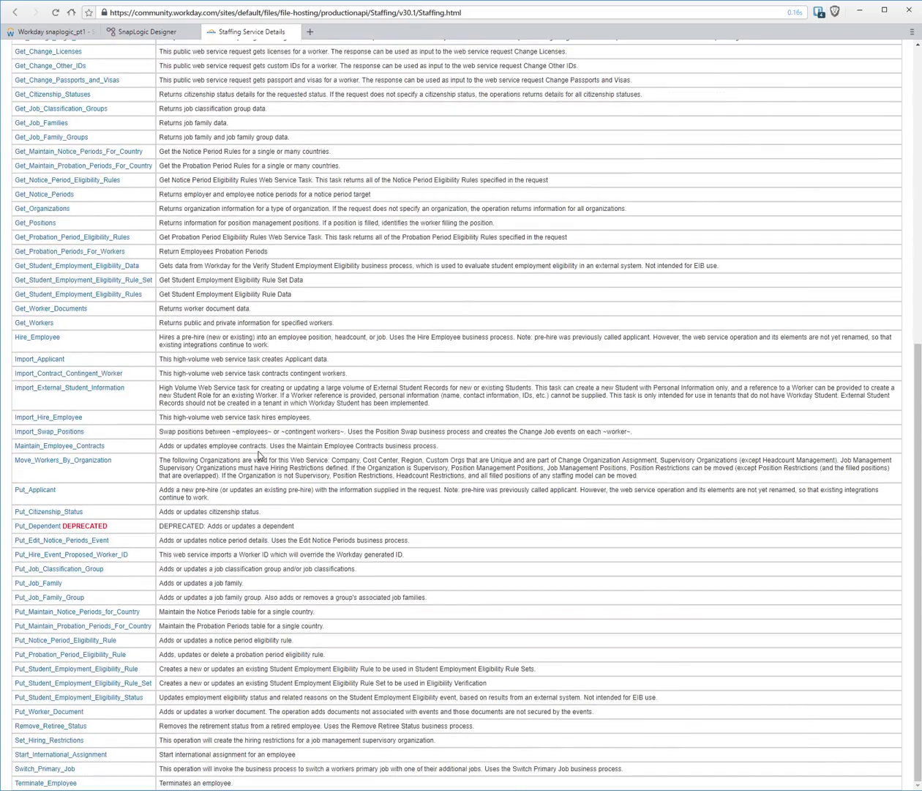
scroll(259, 455, up, 7)
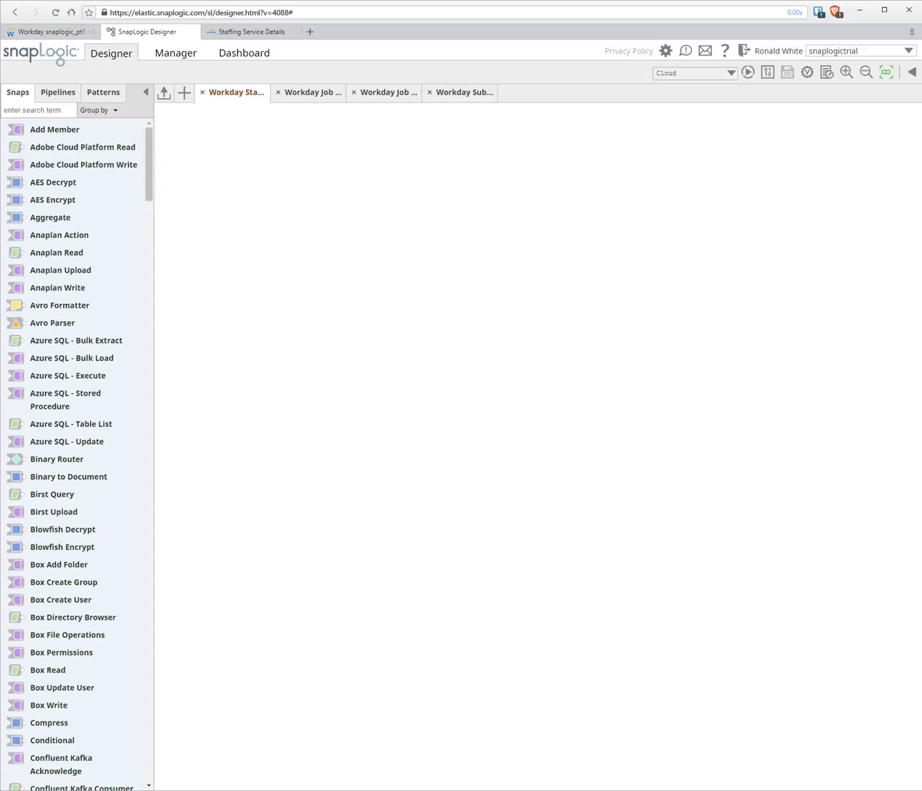
- In SnapLogic Designer, search the snaps for "work", place a Workday Read snap on the canvas and check its account reference
click(37, 108)
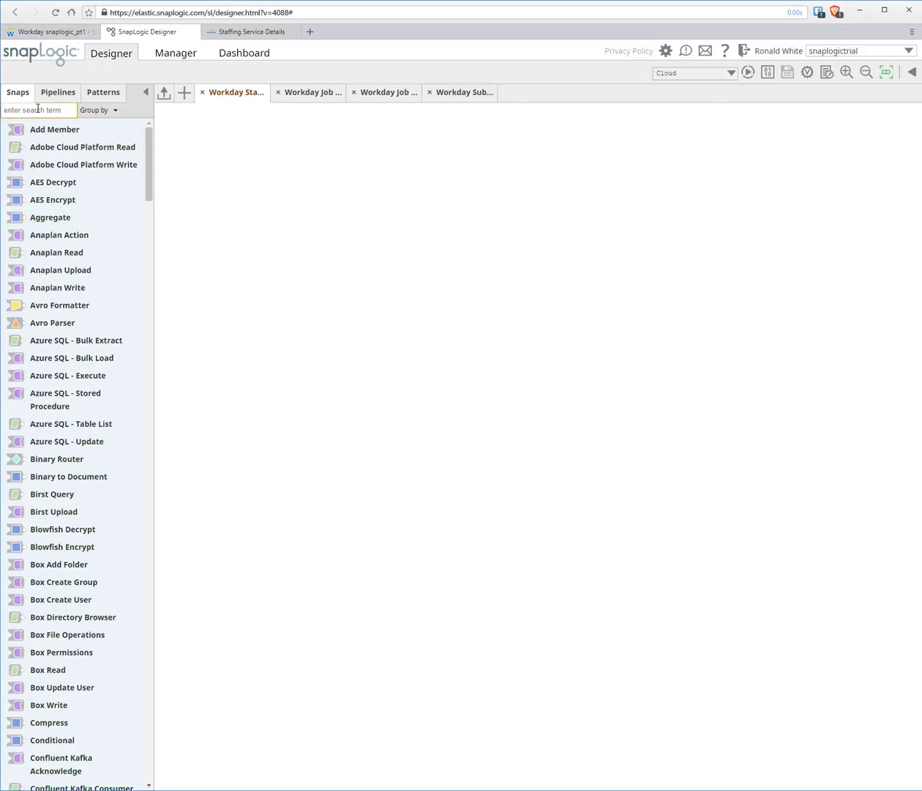
text(work)
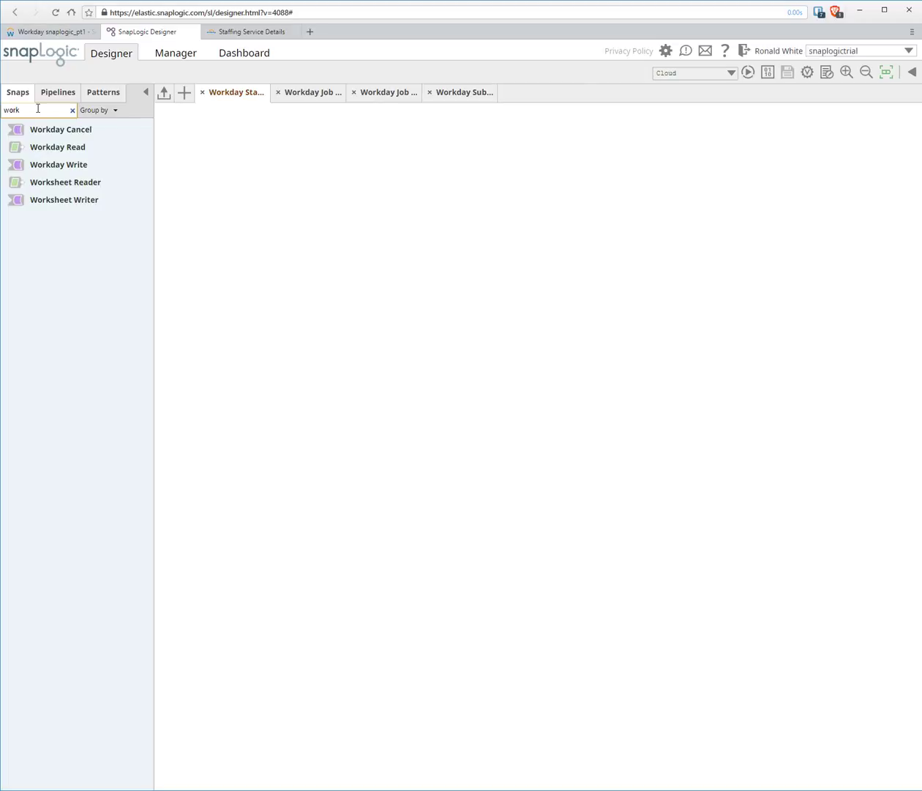
drag(33, 146, 245, 190)
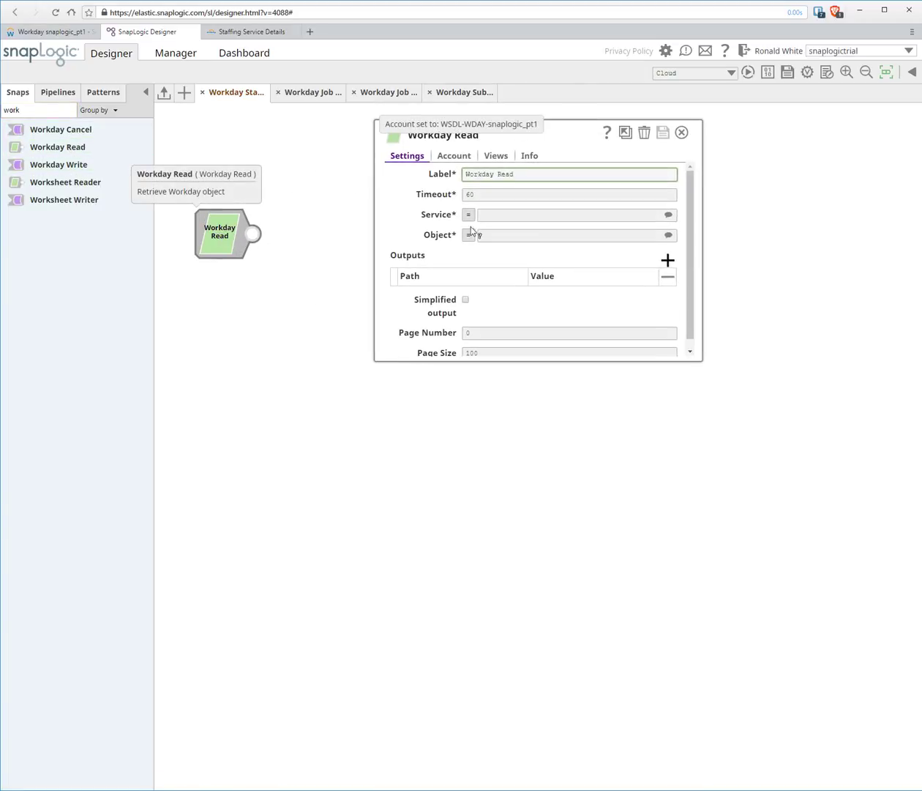
click(464, 157)
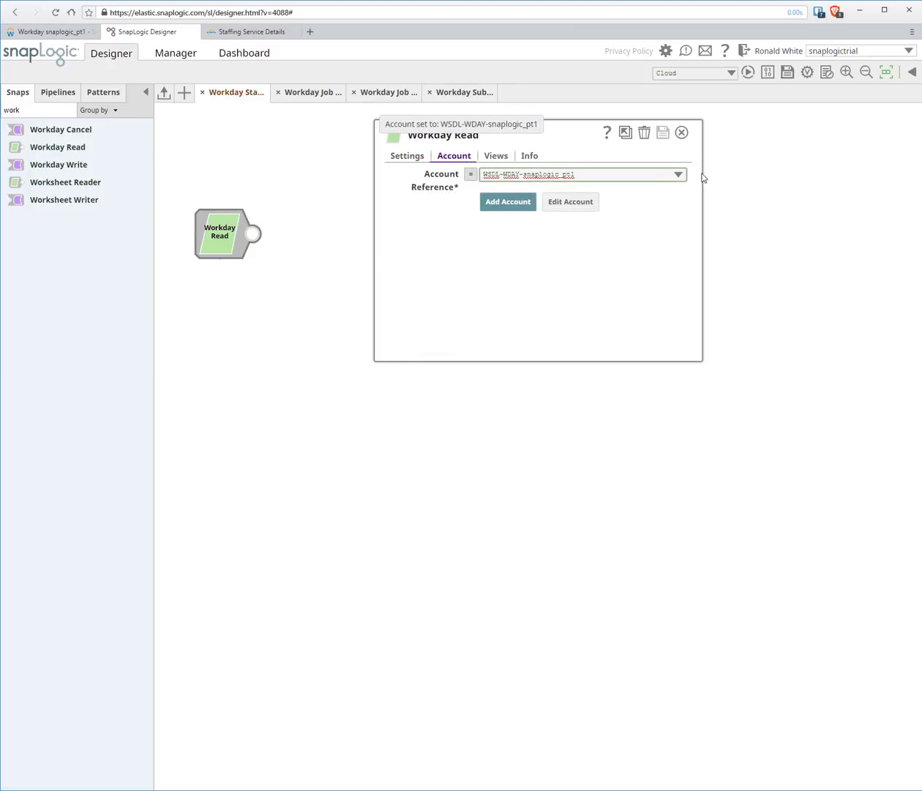
click(402, 158)
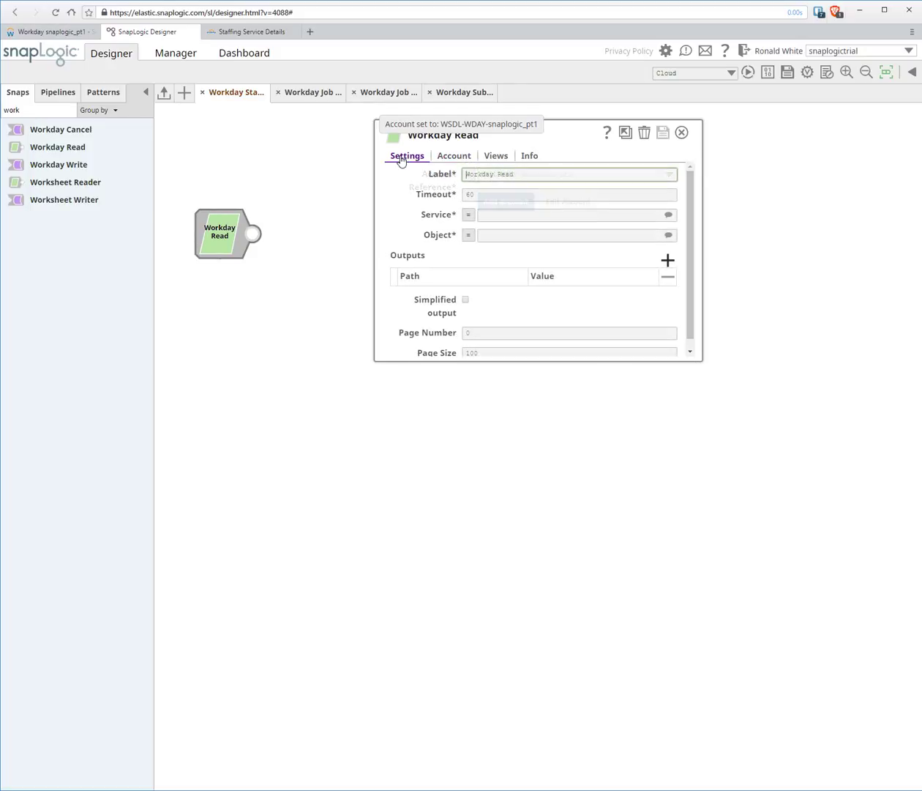
- Set the Workday Read snap's service to Staffing and object to Get_Workers, save the settings and close them
scroll(596, 322, down, 2)
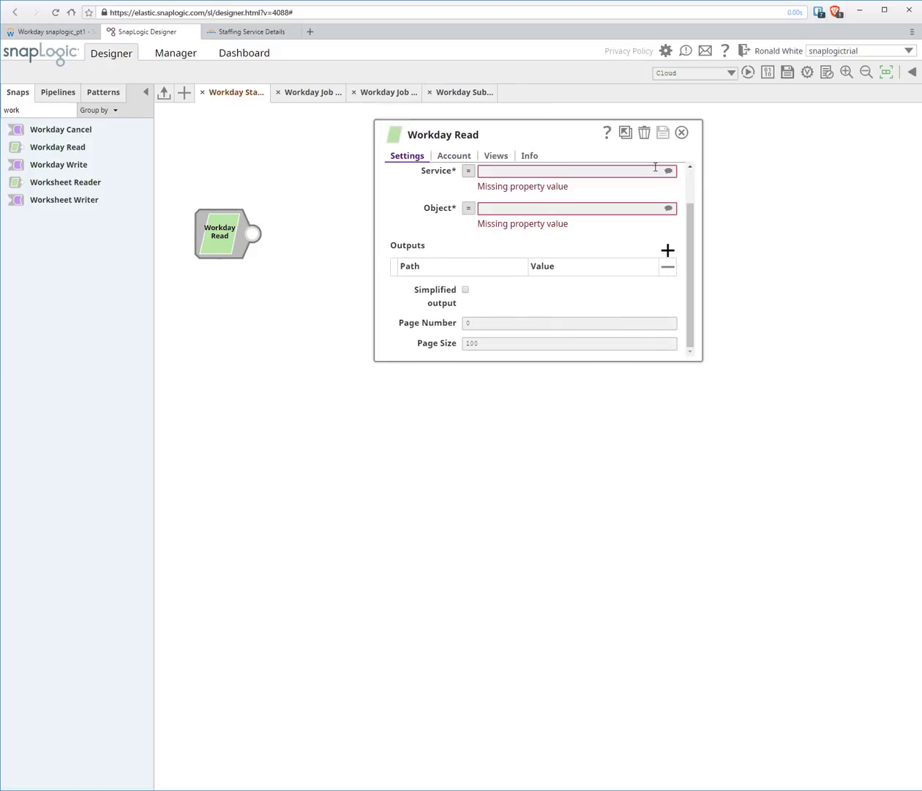
click(623, 133)
click(842, 228)
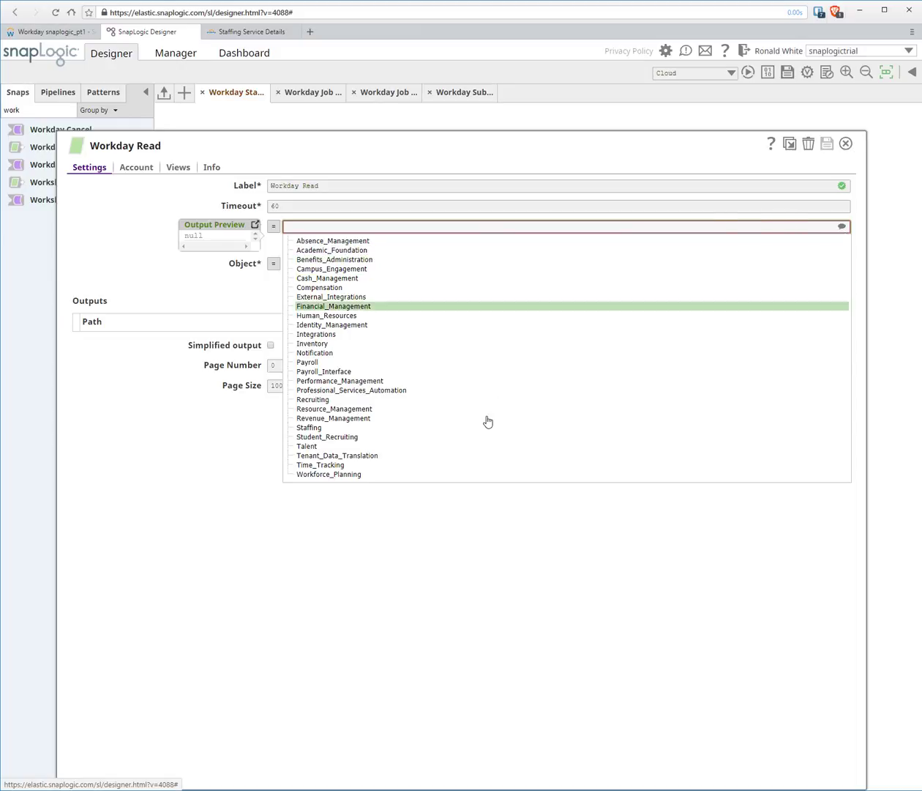
click(312, 428)
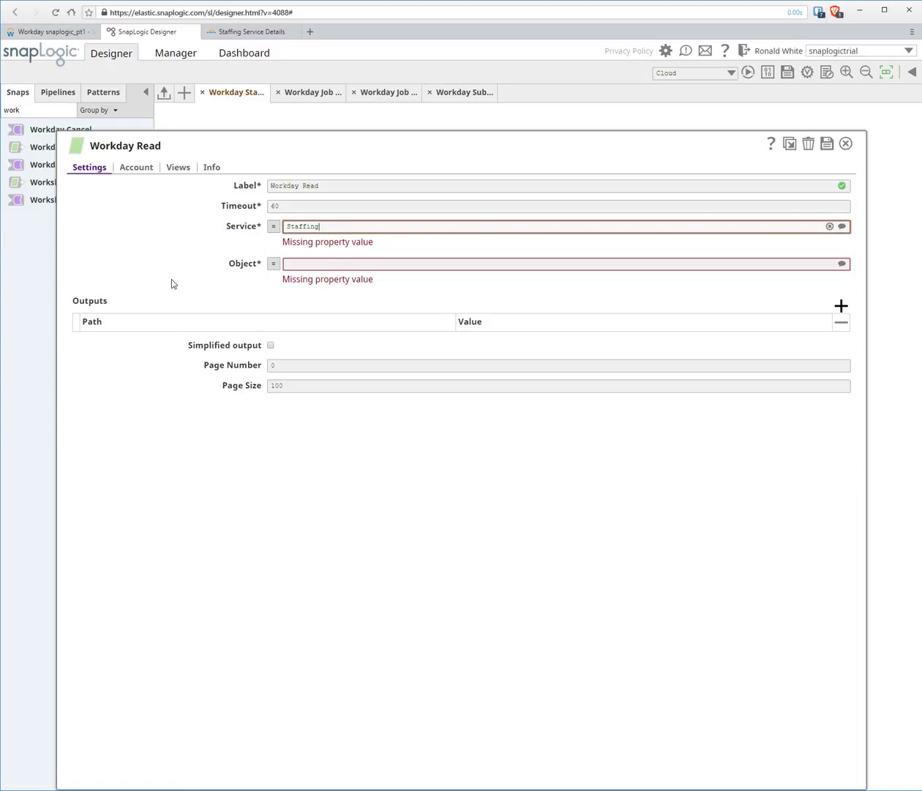
click(524, 262)
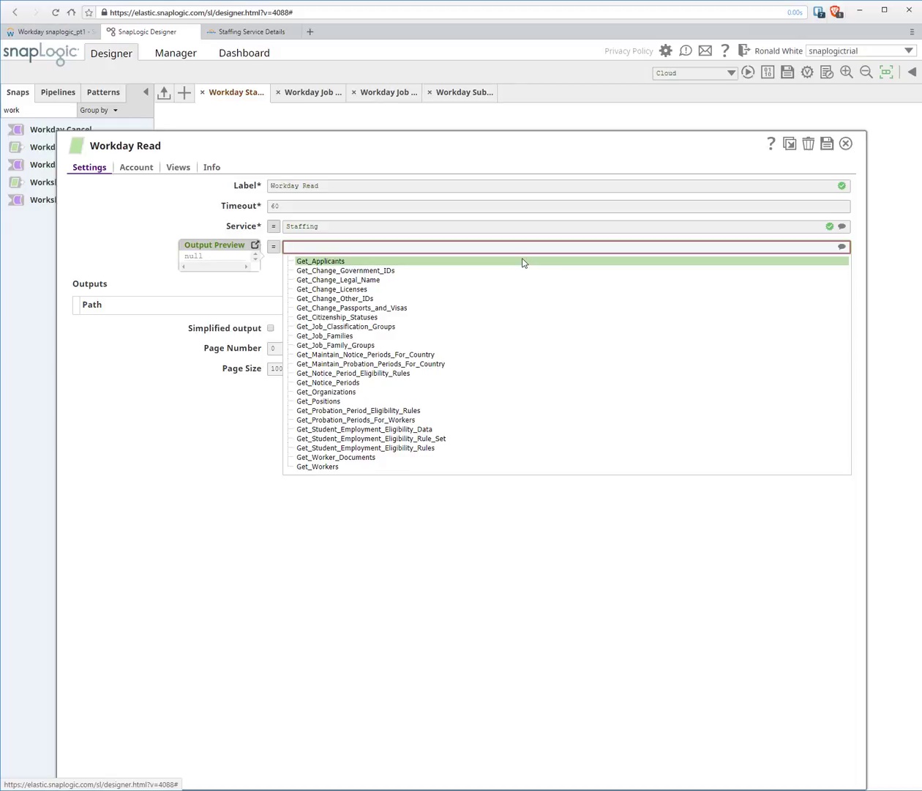
click(337, 468)
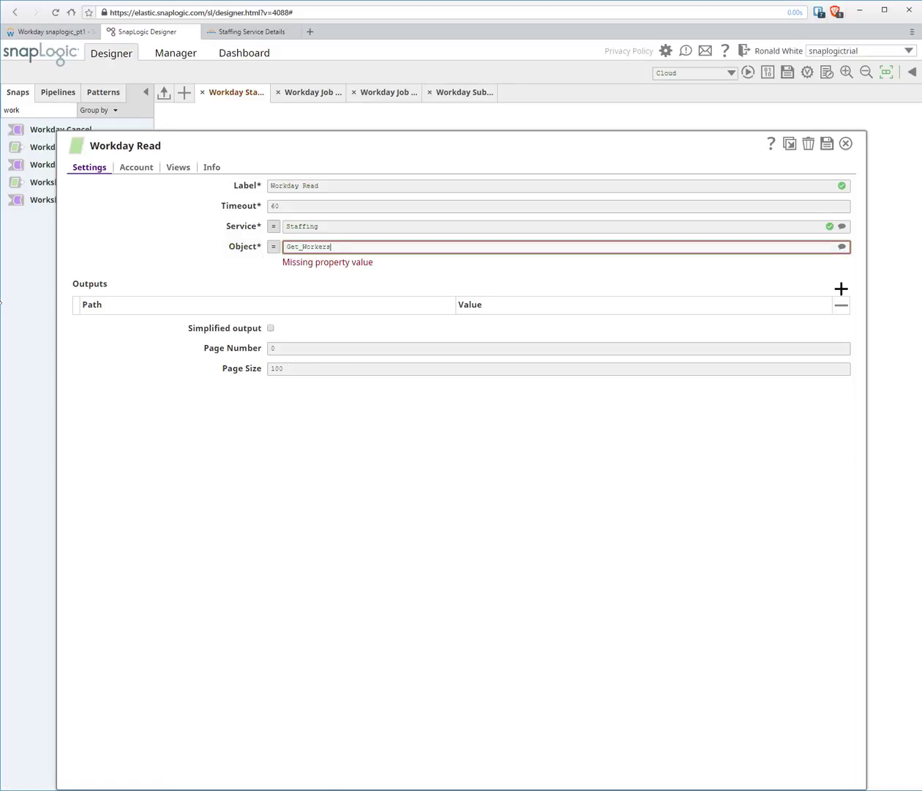
click(826, 143)
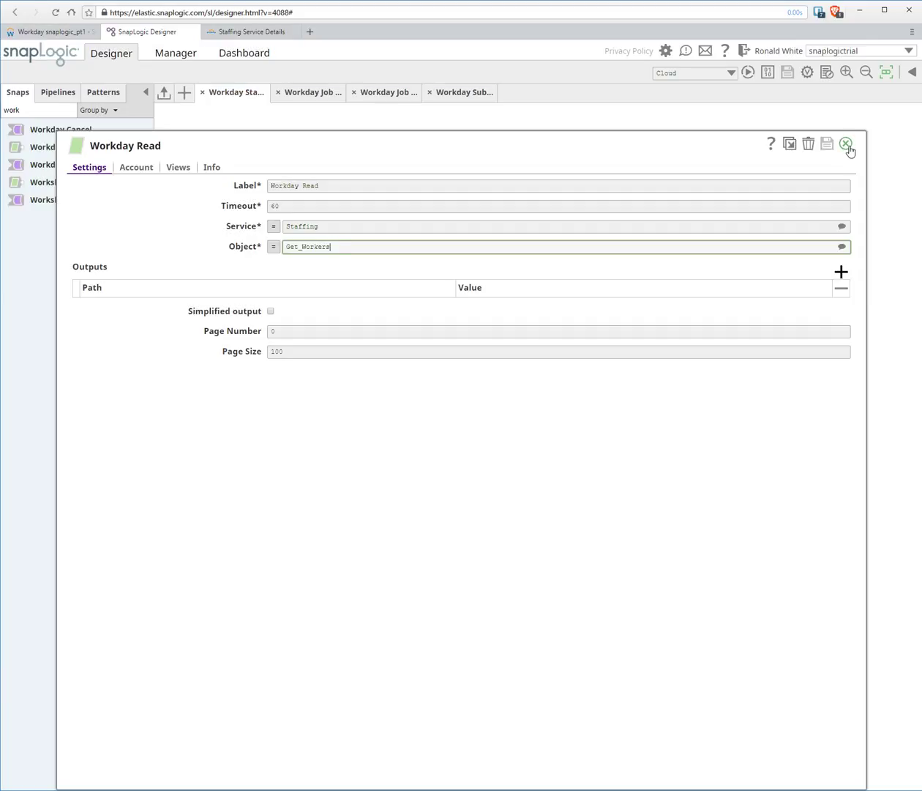
click(846, 143)
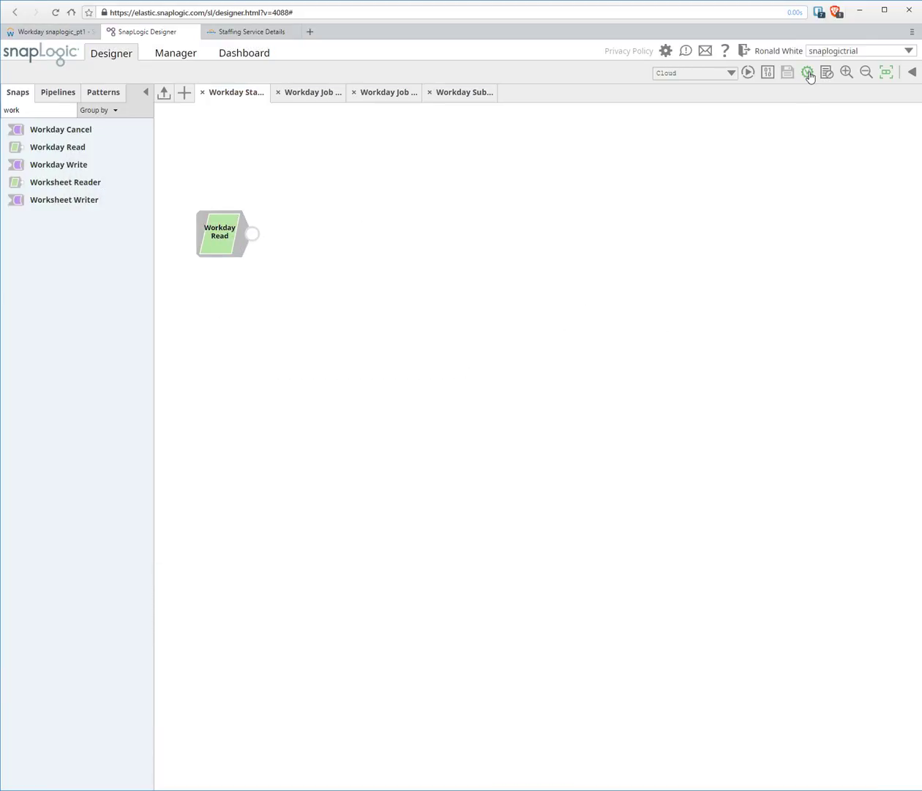
- Validate the pipeline and open the Workday Read snap's output preview
click(808, 72)
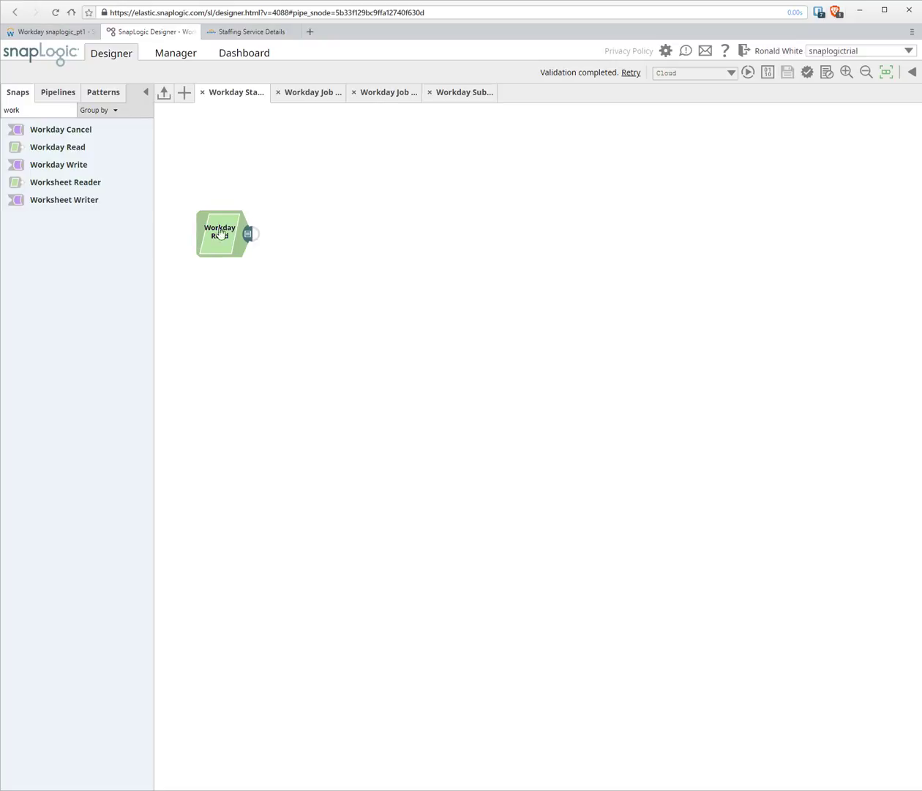
click(250, 235)
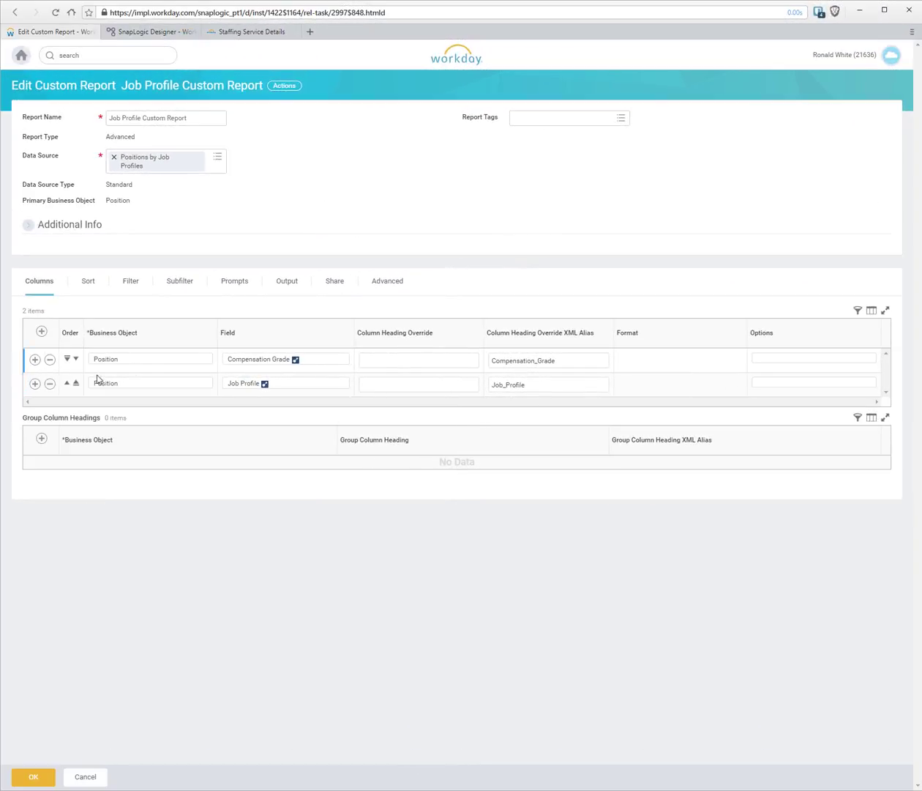
- In Workday, add a column after Job Profile in the Job Profile Custom Report, with Academic Level as business object
click(35, 384)
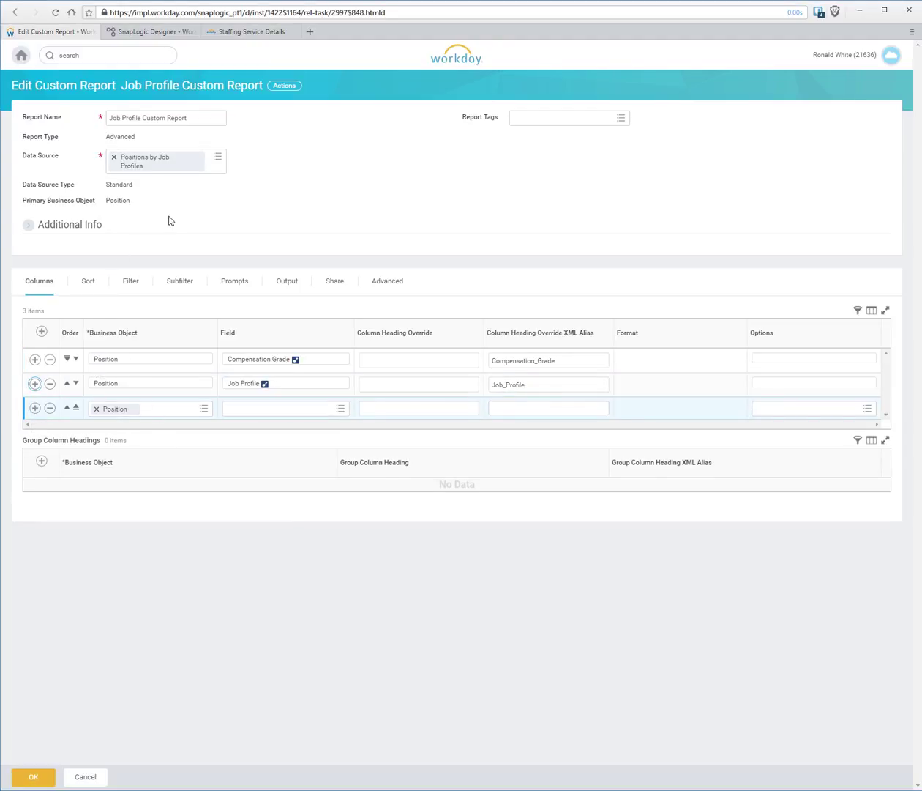
click(205, 409)
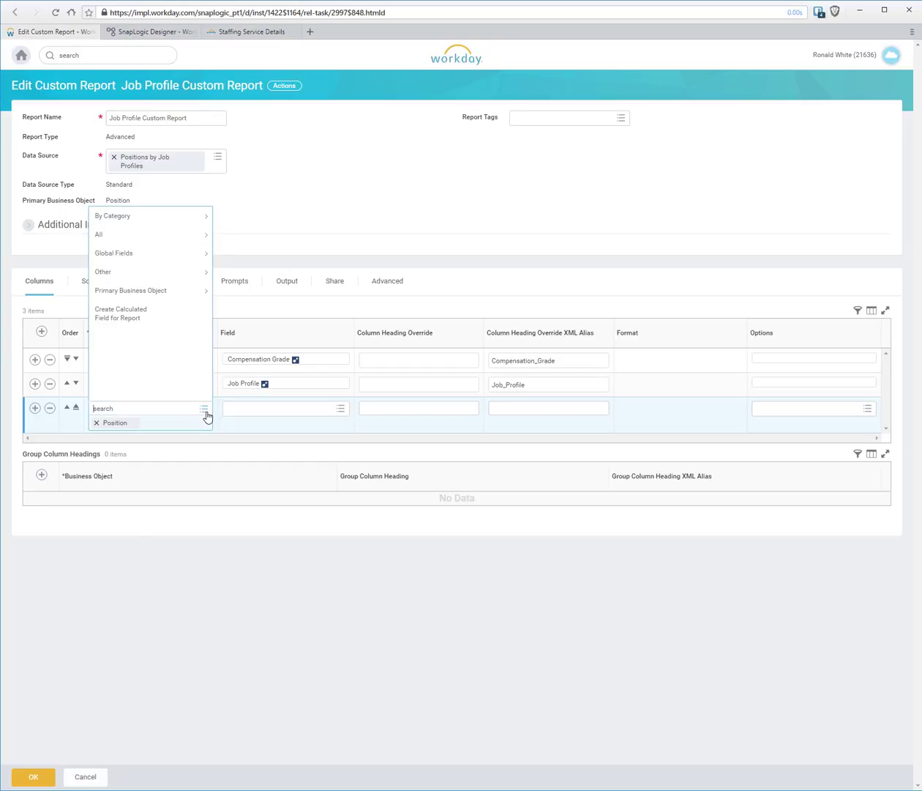
click(136, 235)
click(135, 234)
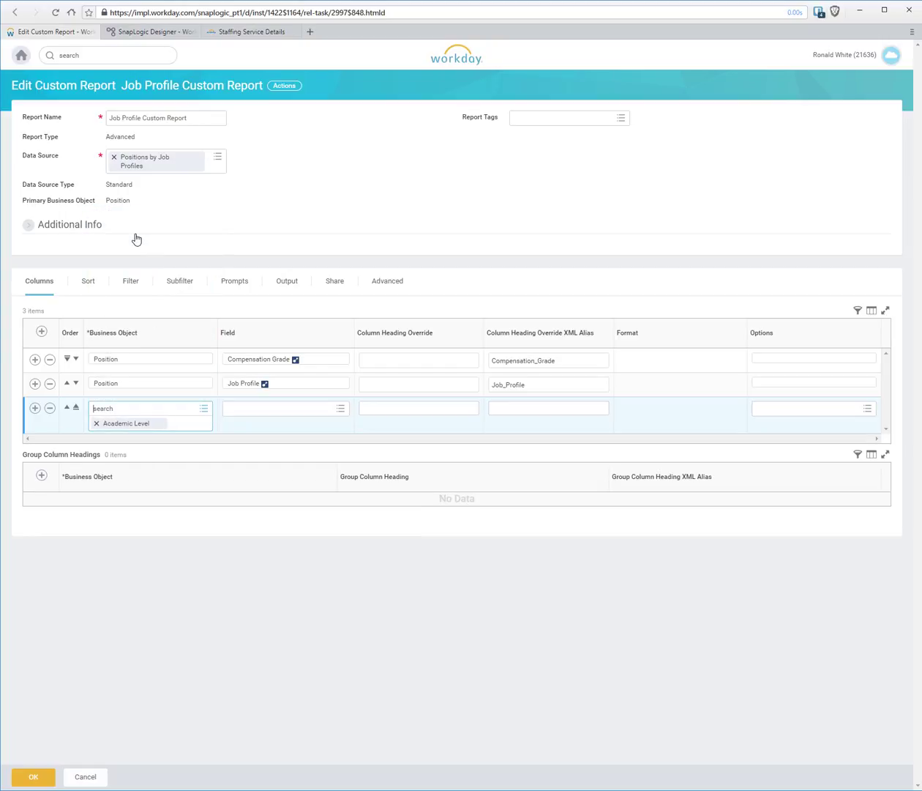
- Set the Academic Level column's field to Grant or Grant Hierarchy Container and open the report's advanced settings
click(341, 412)
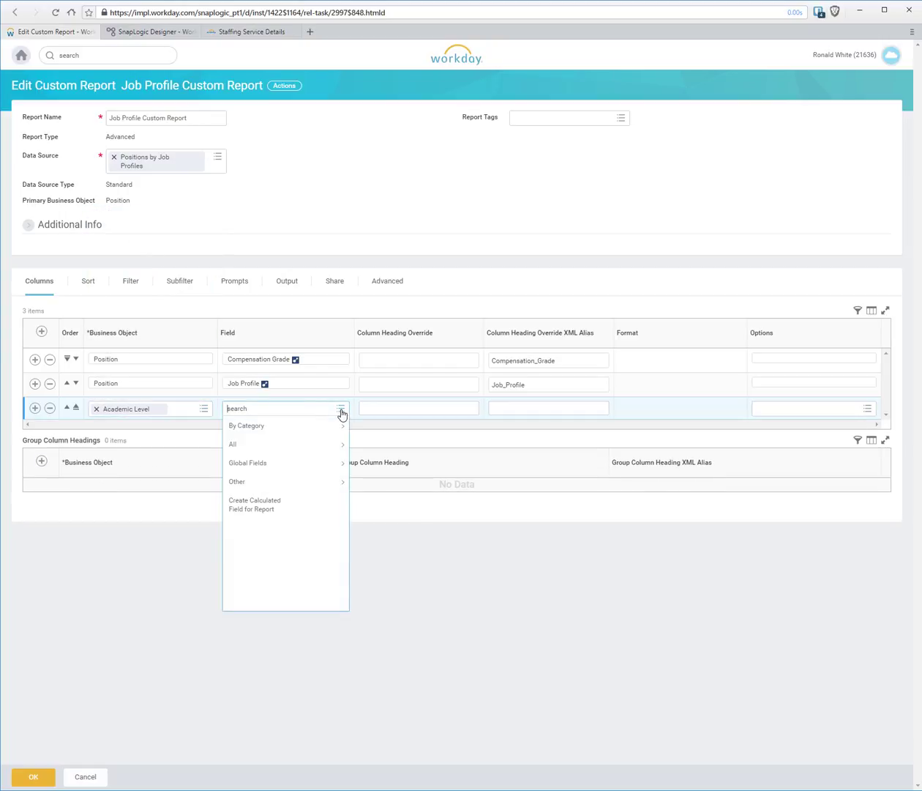
click(267, 444)
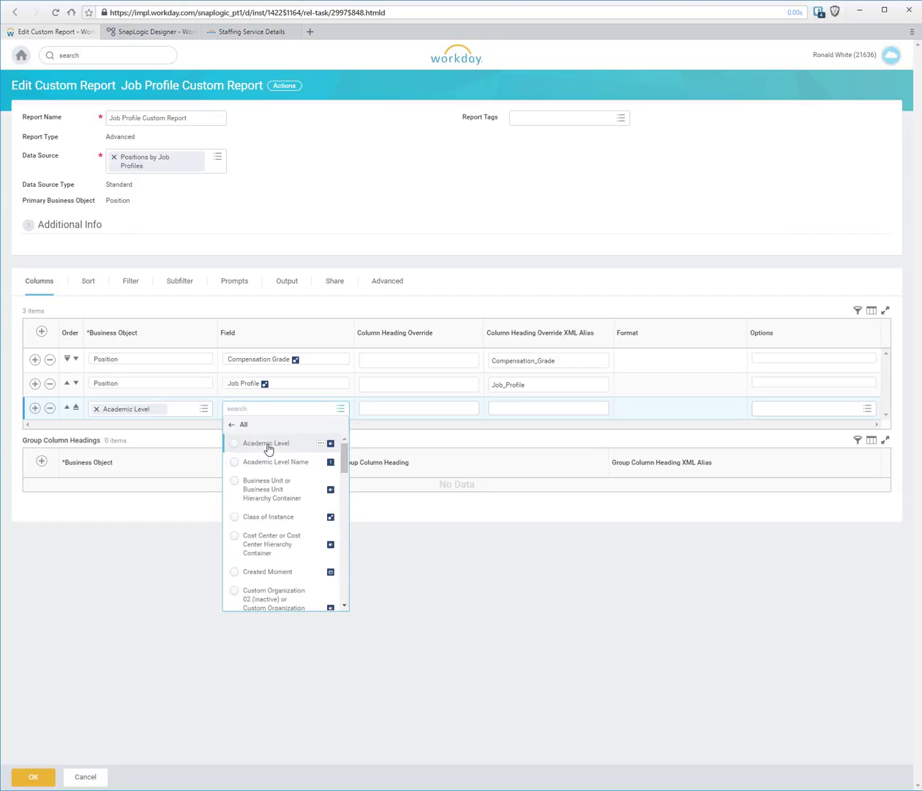
scroll(281, 542, down, 10)
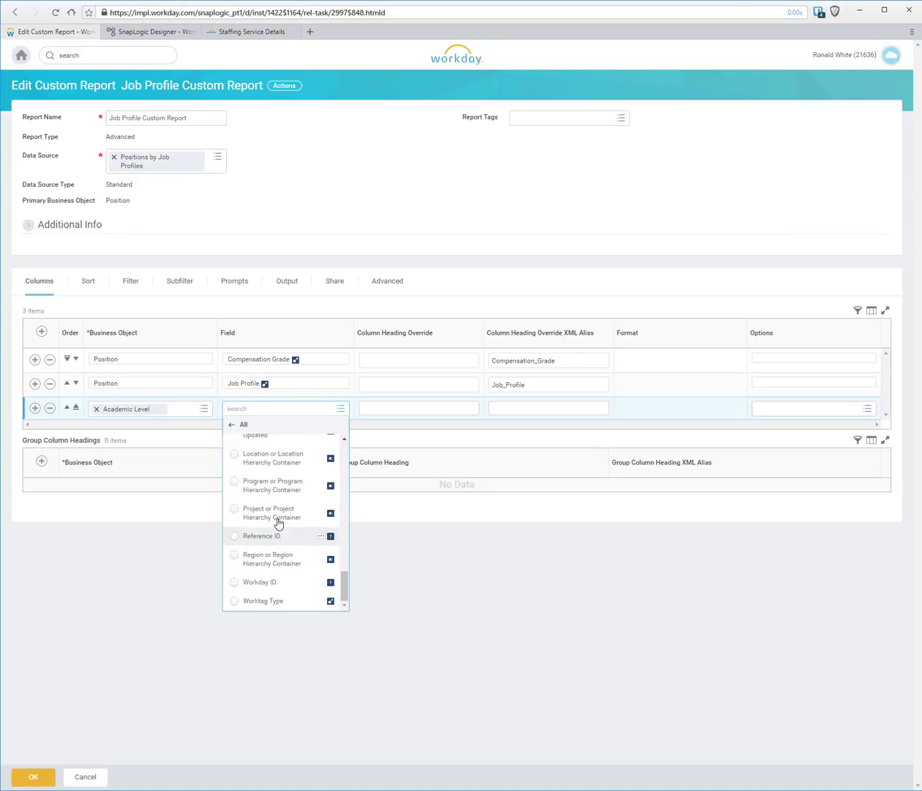
scroll(251, 563, up, 3)
click(250, 511)
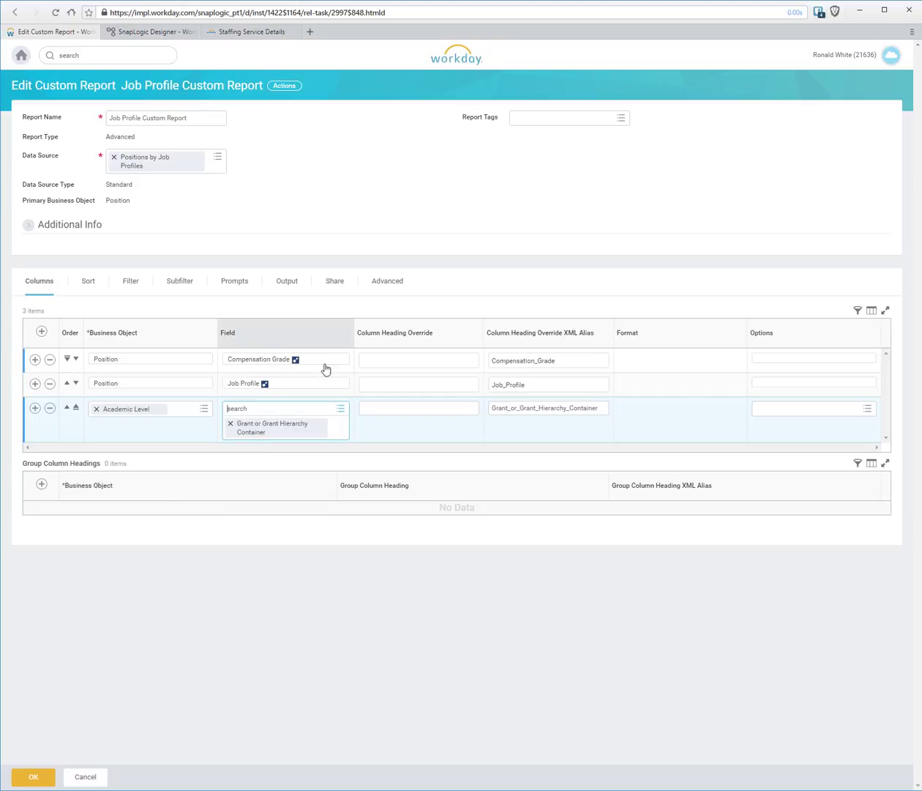
click(388, 280)
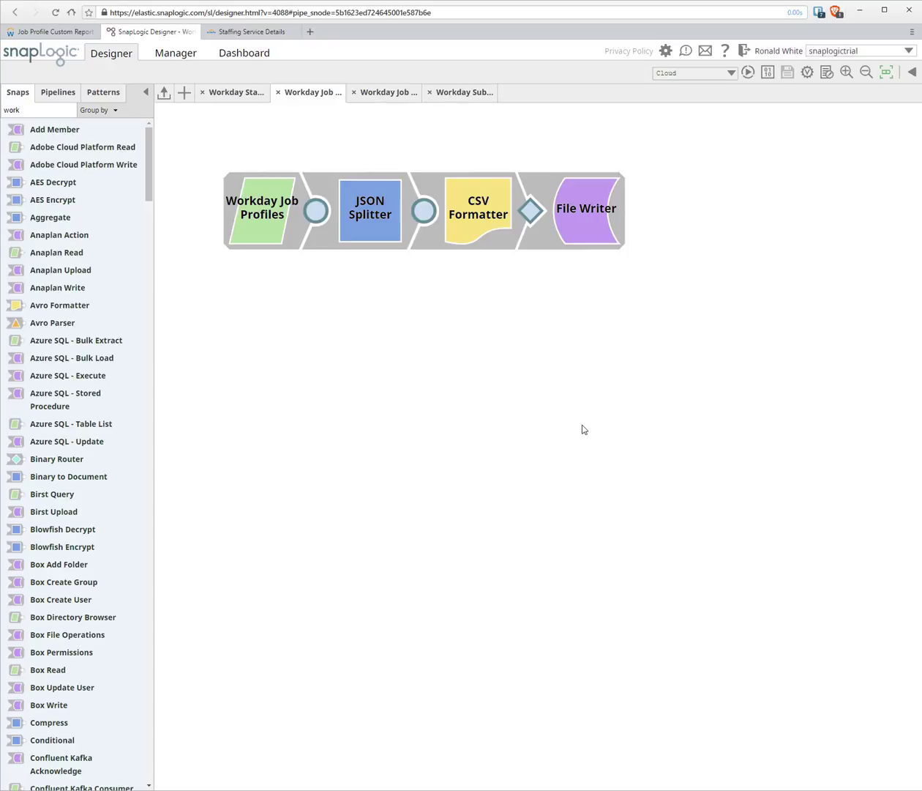
- In SnapLogic Designer, review the Workday Job Profiles snap's settings and info and the CSV Formatter snap's settings, closing each
click(271, 217)
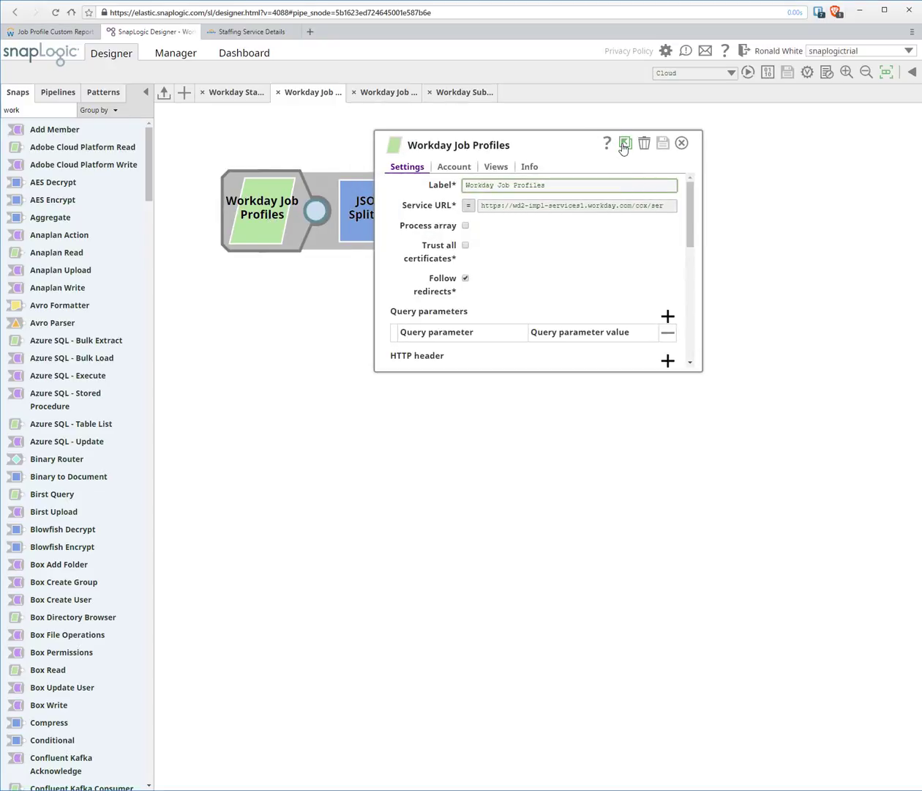
click(623, 144)
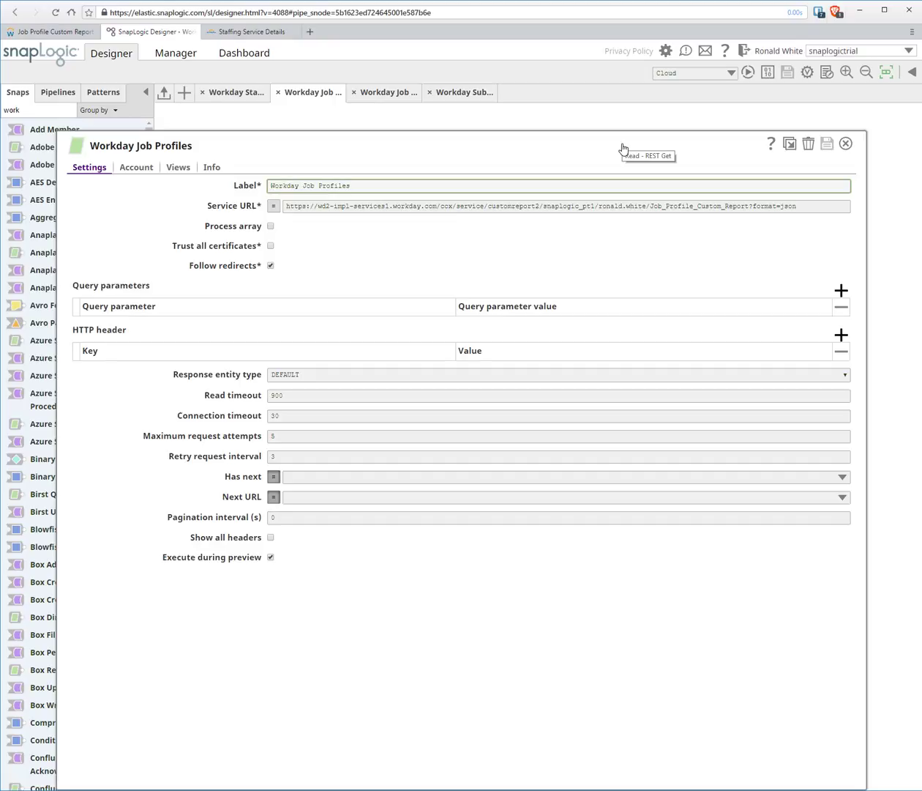
click(212, 167)
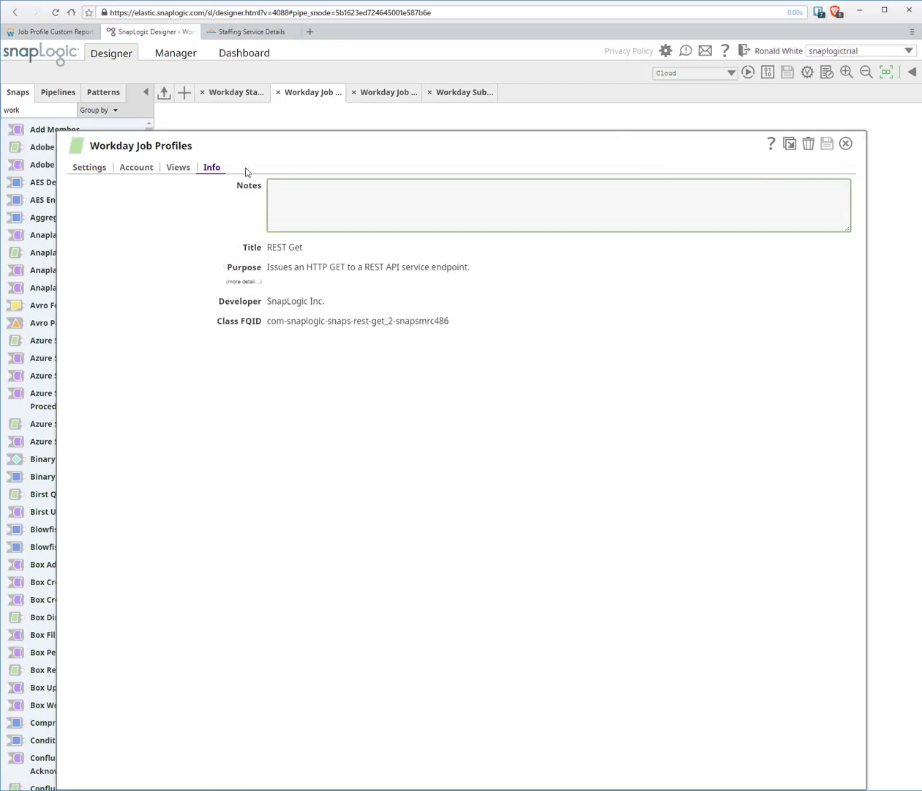
click(277, 187)
click(77, 168)
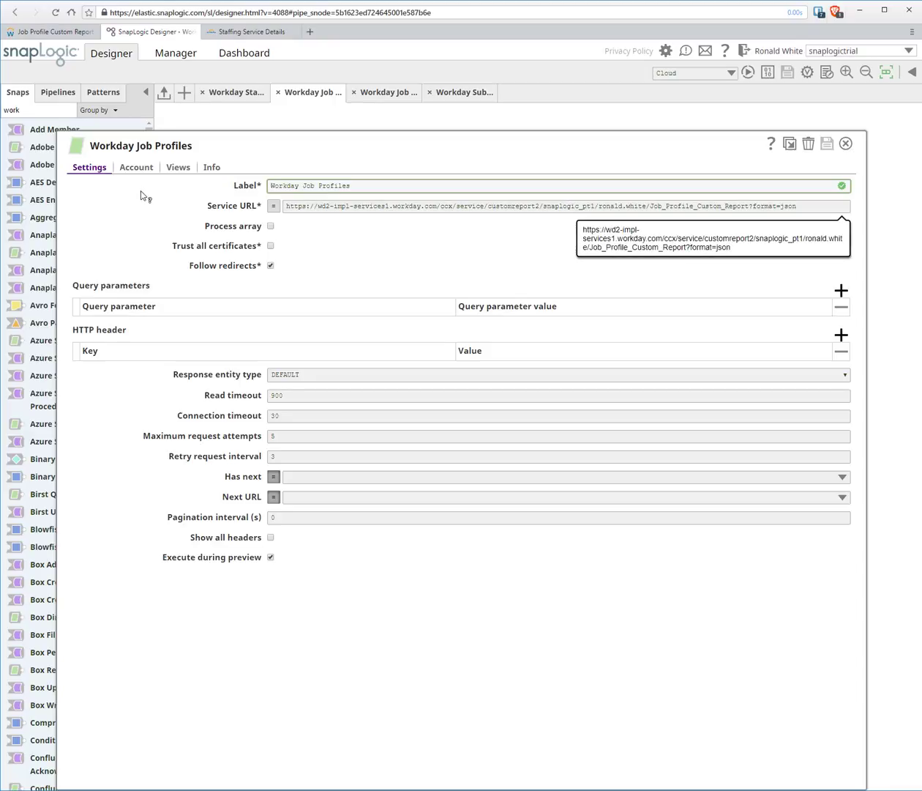
click(844, 145)
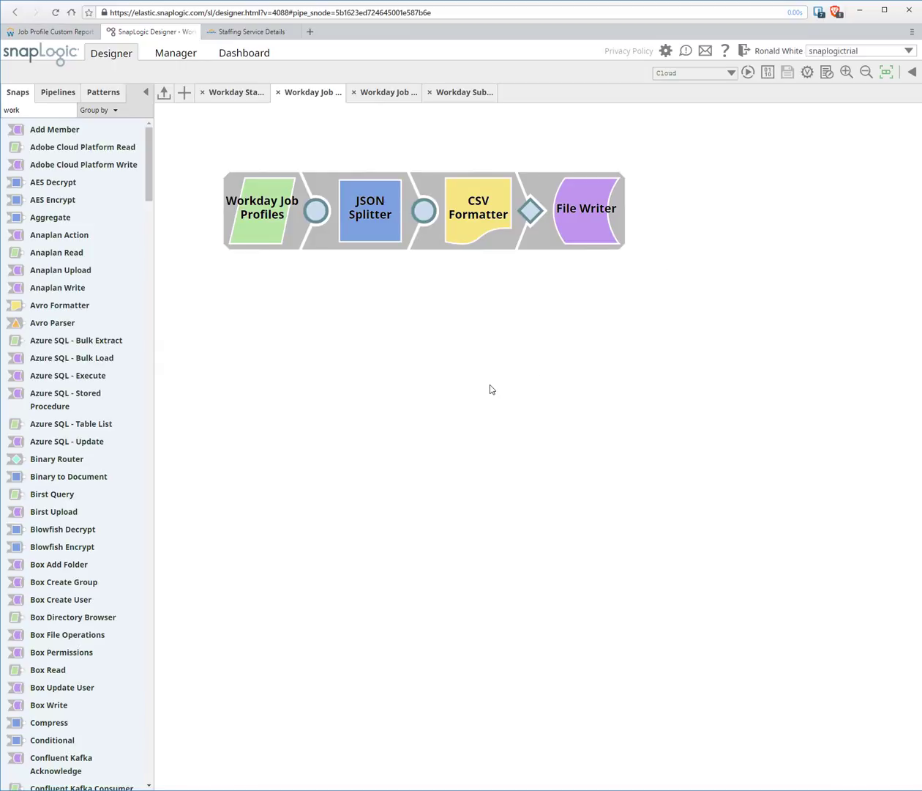
click(486, 214)
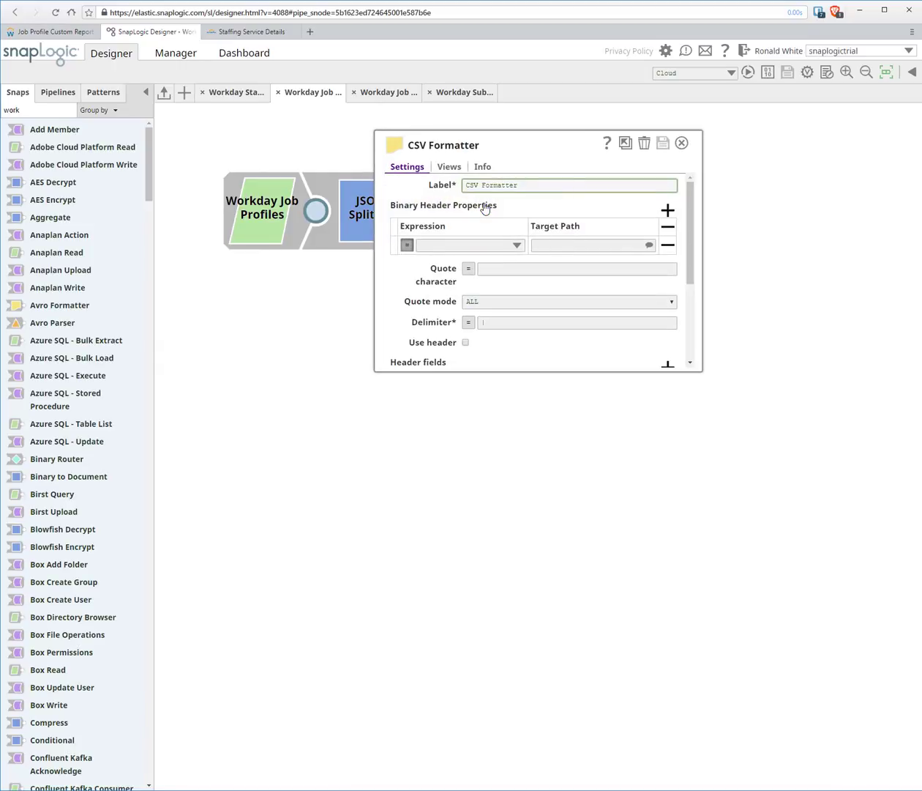
click(683, 142)
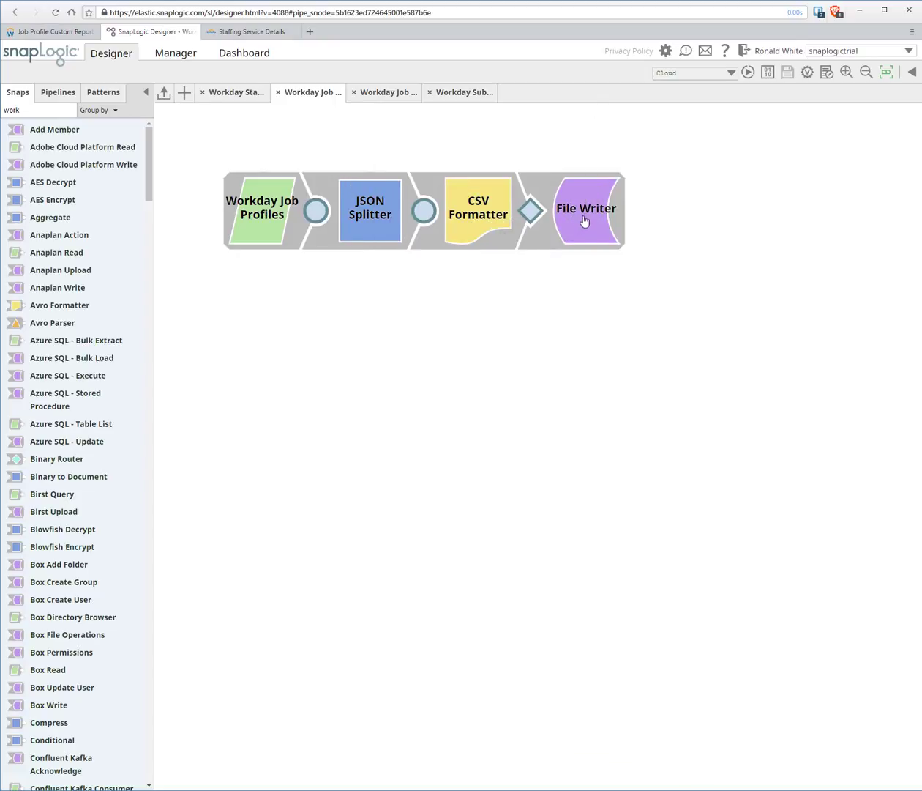
- Review the File Writer snap's settings, close them, and open the JSON Splitter snap's settings to examine its Json Path
click(585, 219)
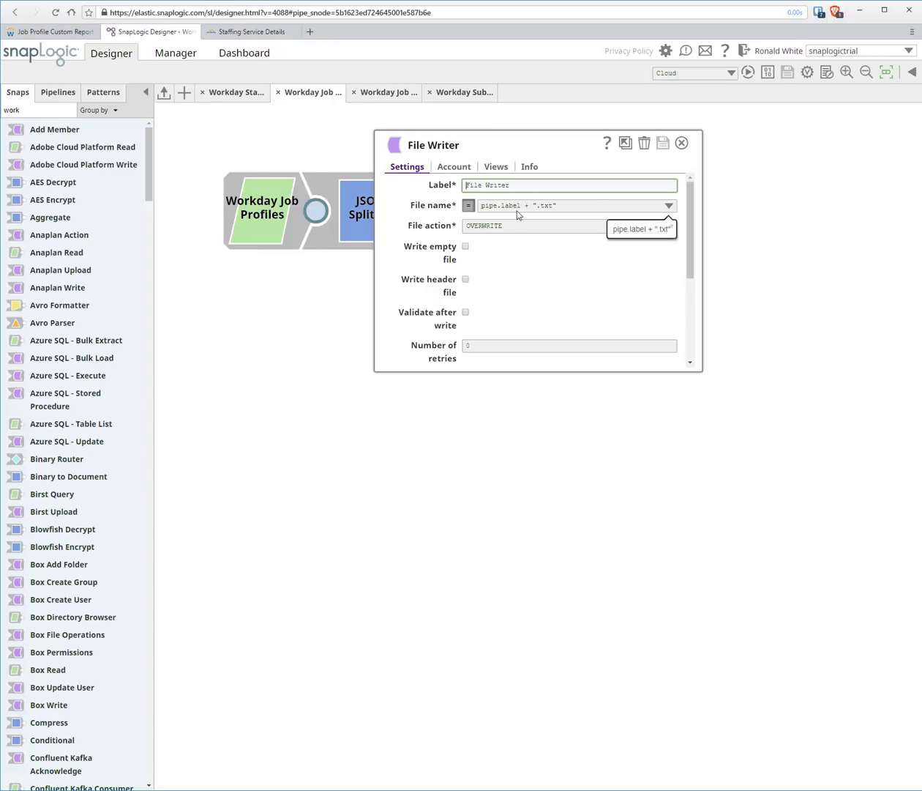
click(682, 142)
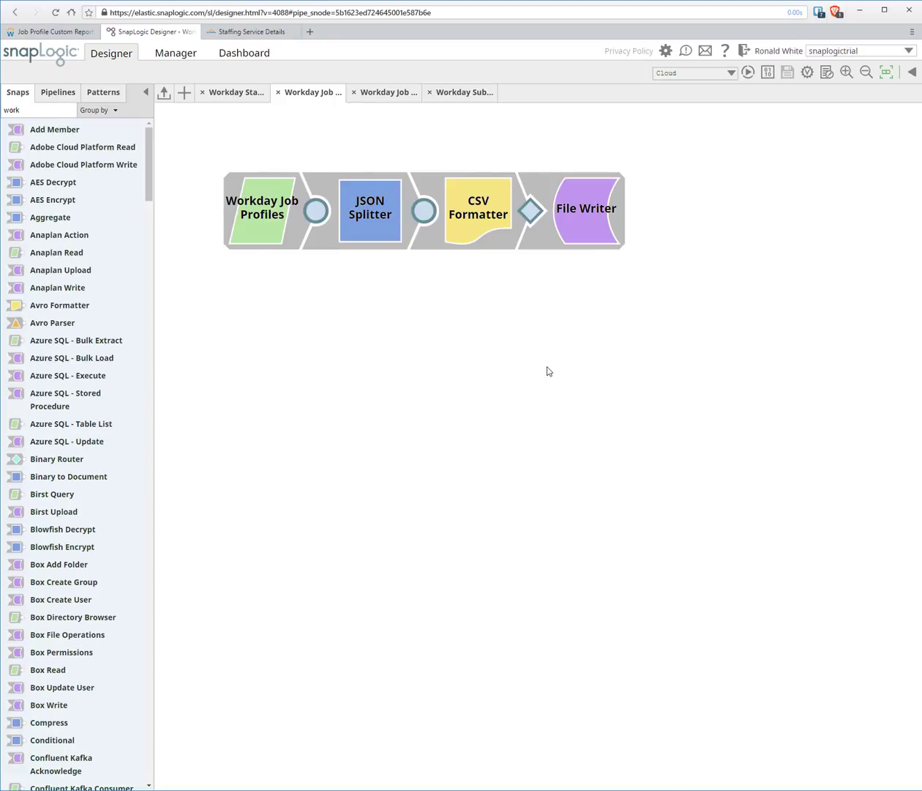
click(385, 213)
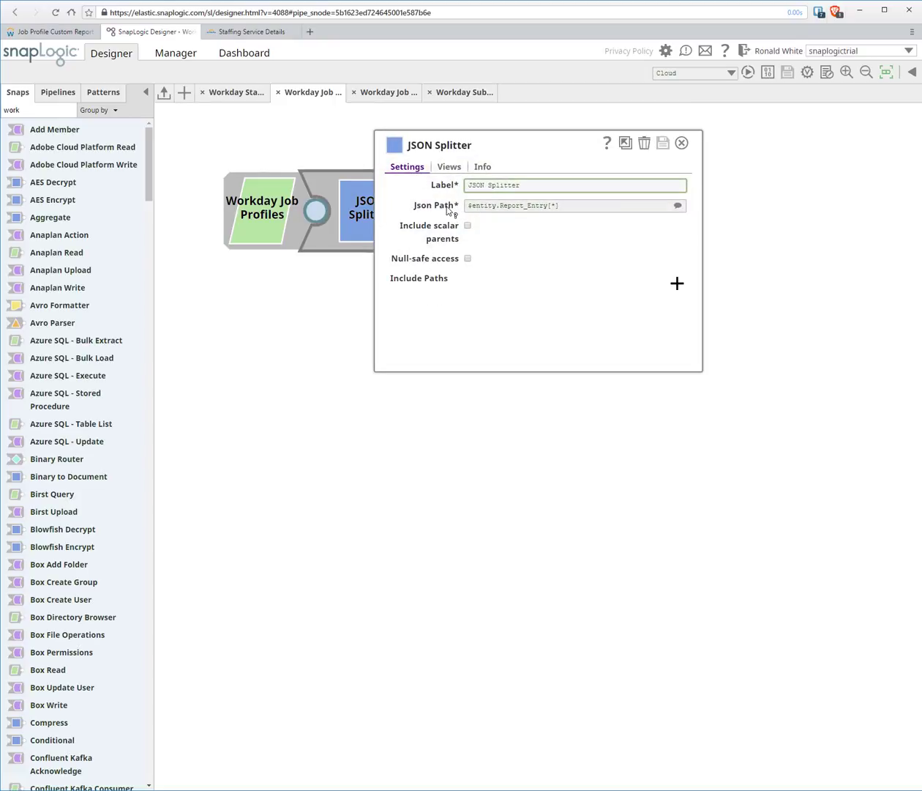
mouse_move(450, 211)
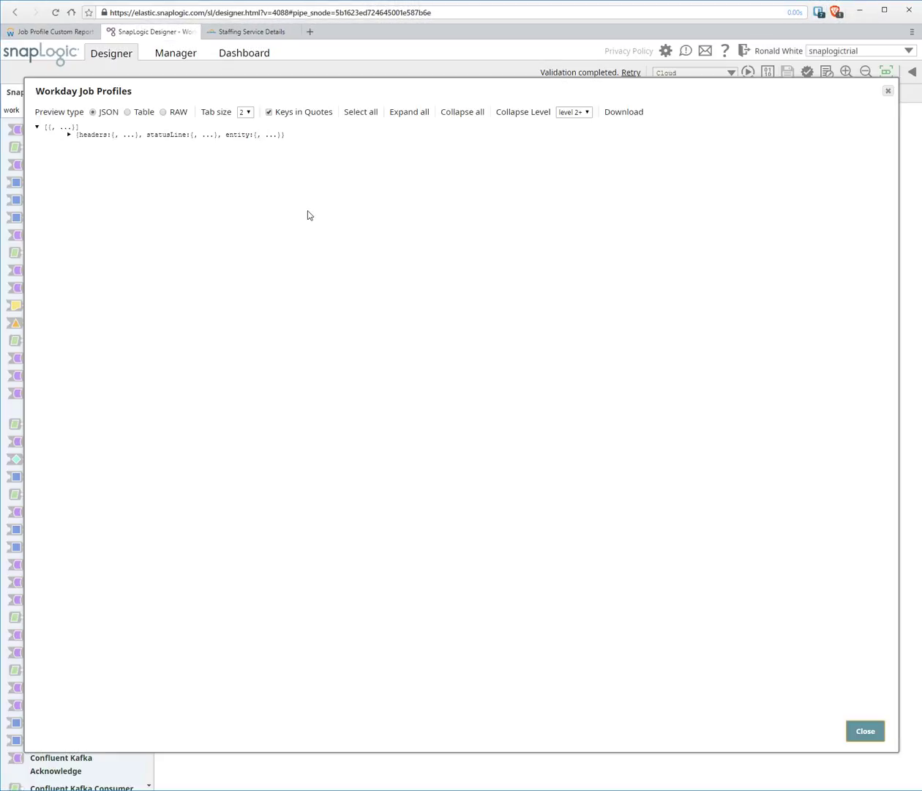
- Fully expand the Workday Job Profiles snap's JSON output preview, look through its report entries, and close it
click(408, 112)
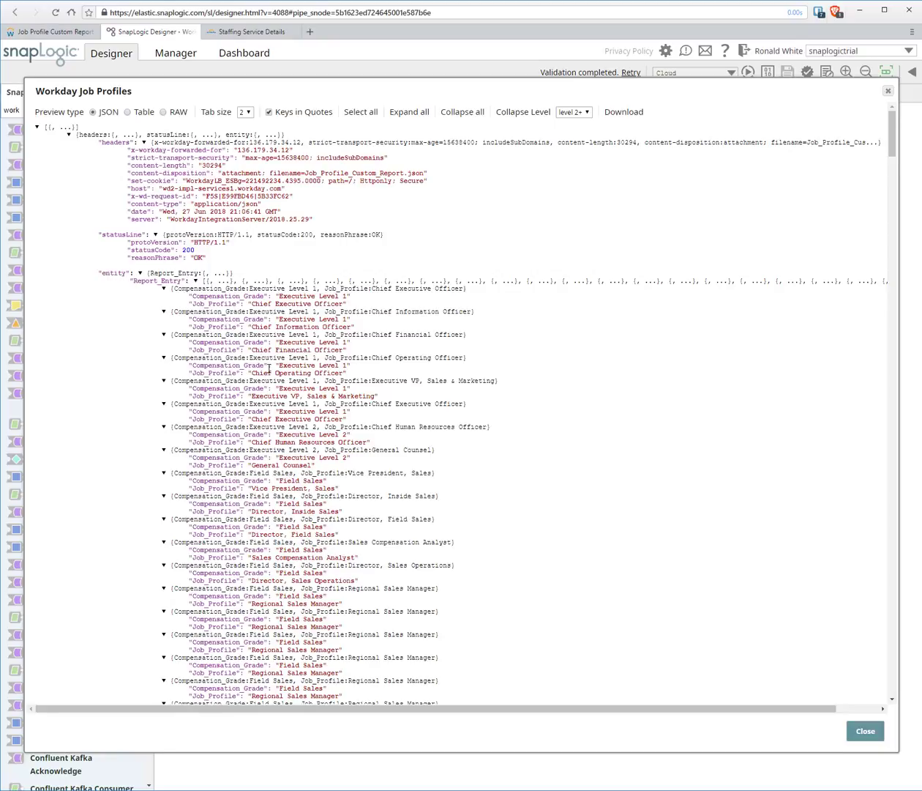
scroll(250, 359, down, 2)
click(863, 726)
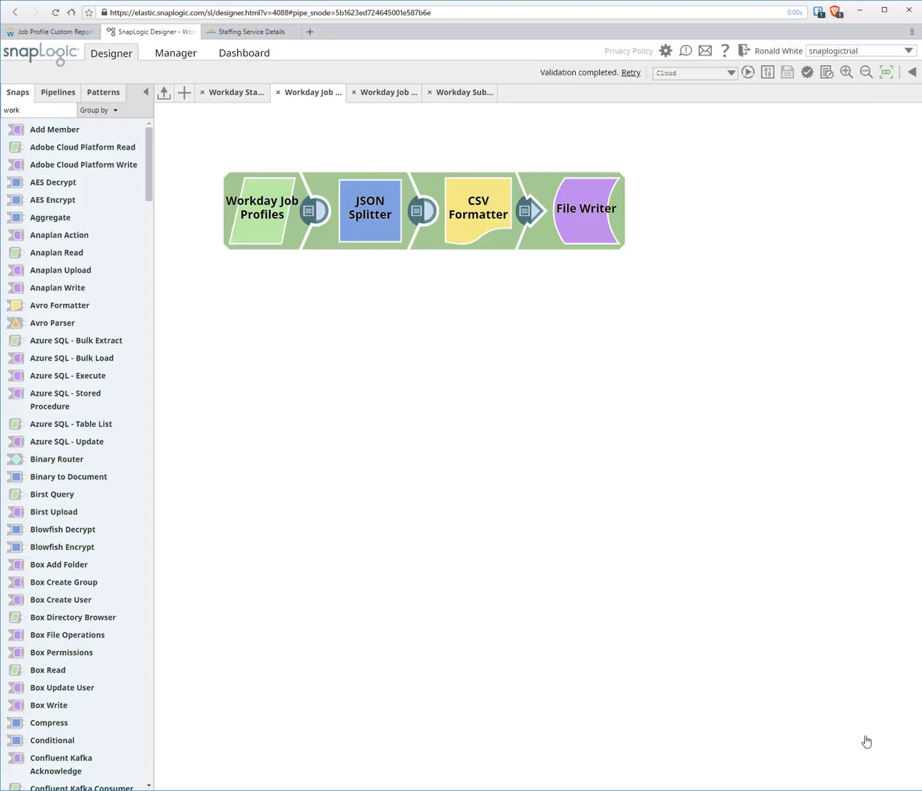
- Review the JSON Splitter snap's settings, and view its output preview as fully expanded JSON
click(369, 212)
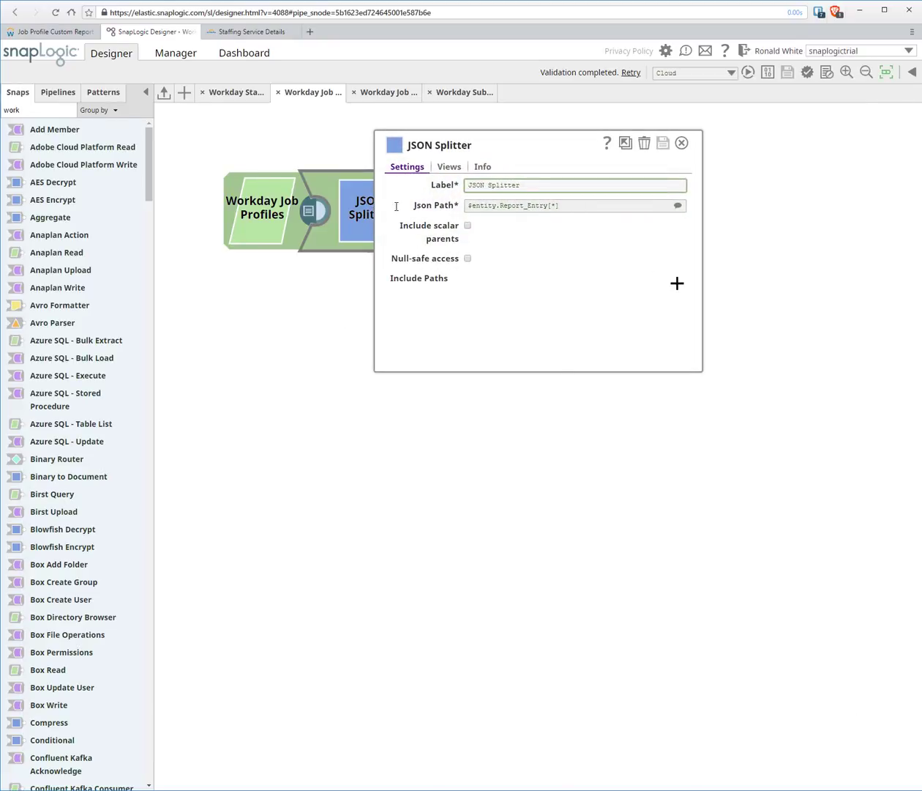
click(686, 144)
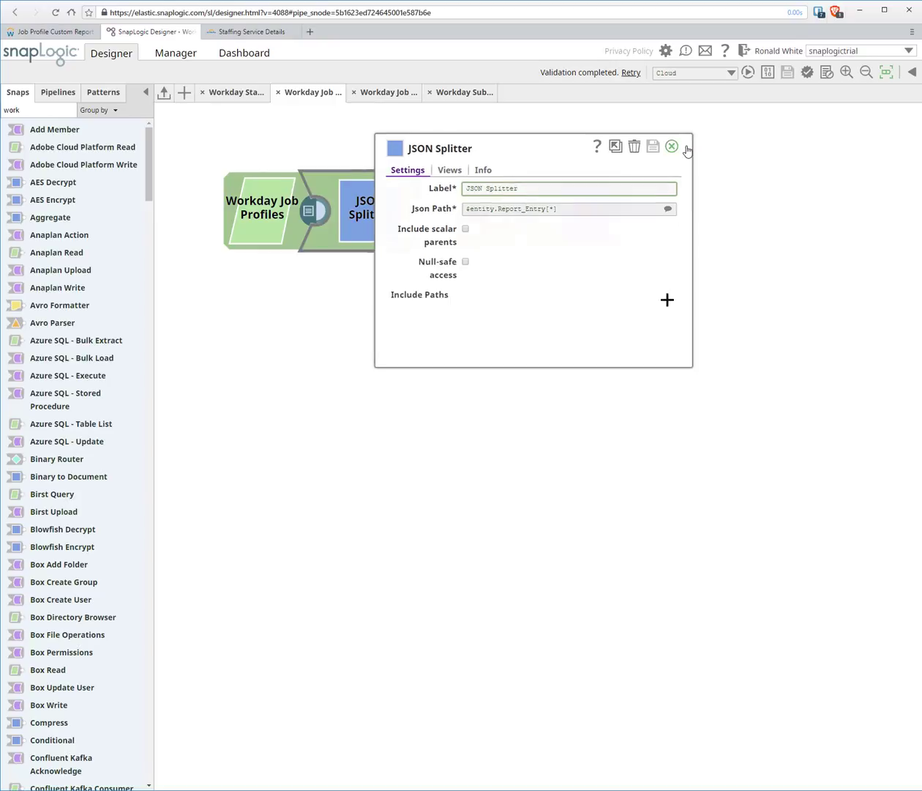
click(420, 213)
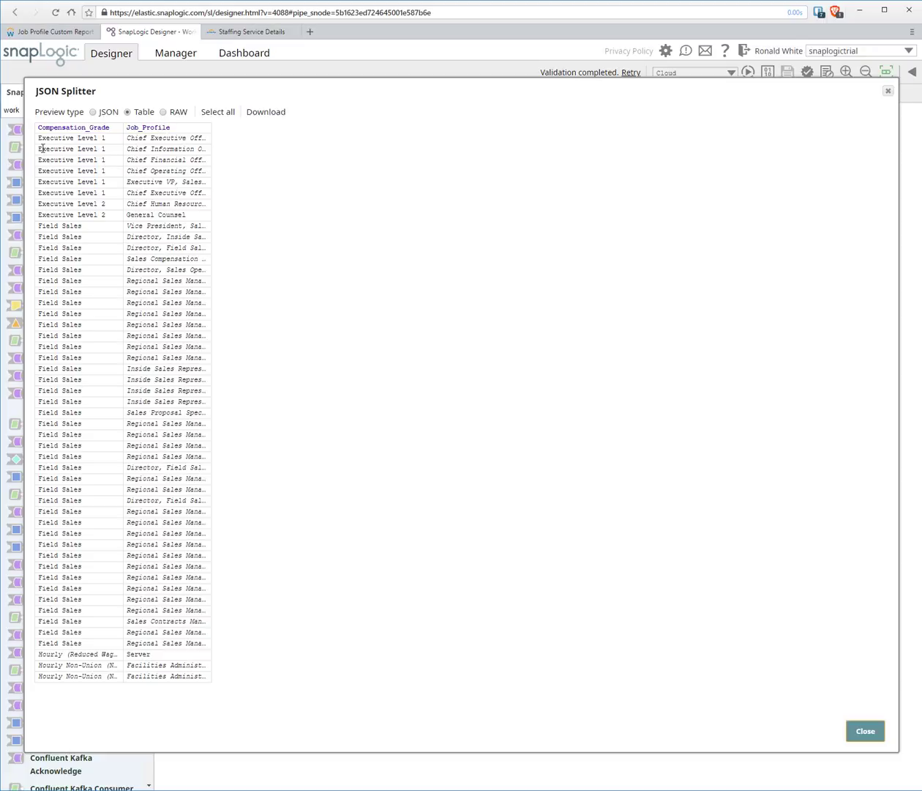
click(93, 112)
click(409, 112)
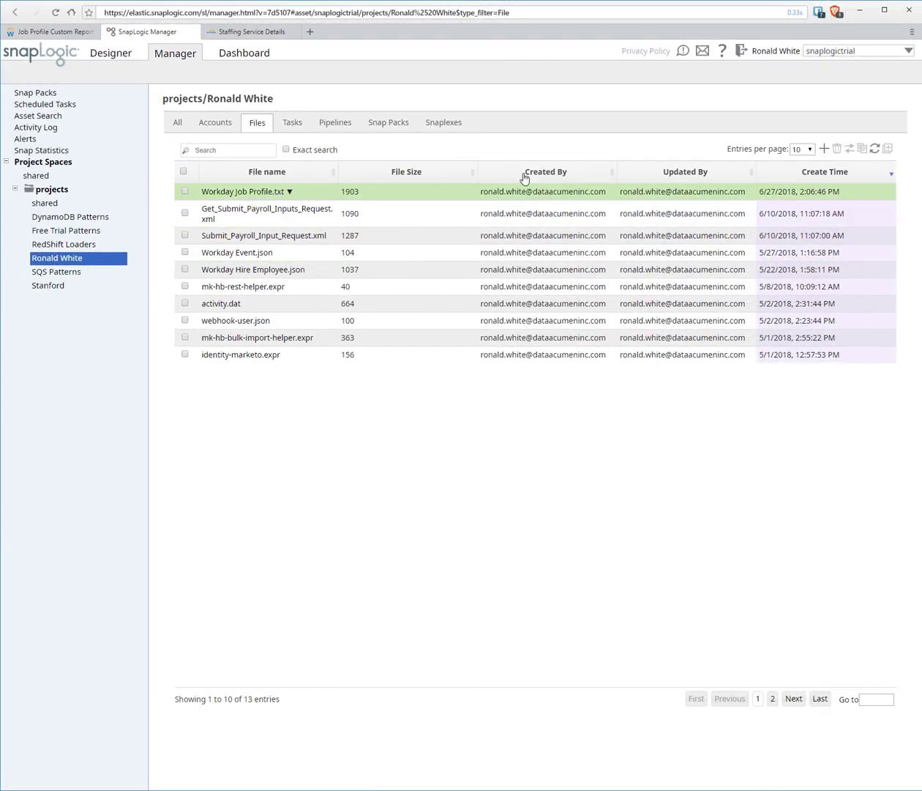
- Preview Workday Job Profile.txt in SnapLogic Manager, and inspect the CSV Formatter snap's settings in Designer
click(287, 191)
click(308, 205)
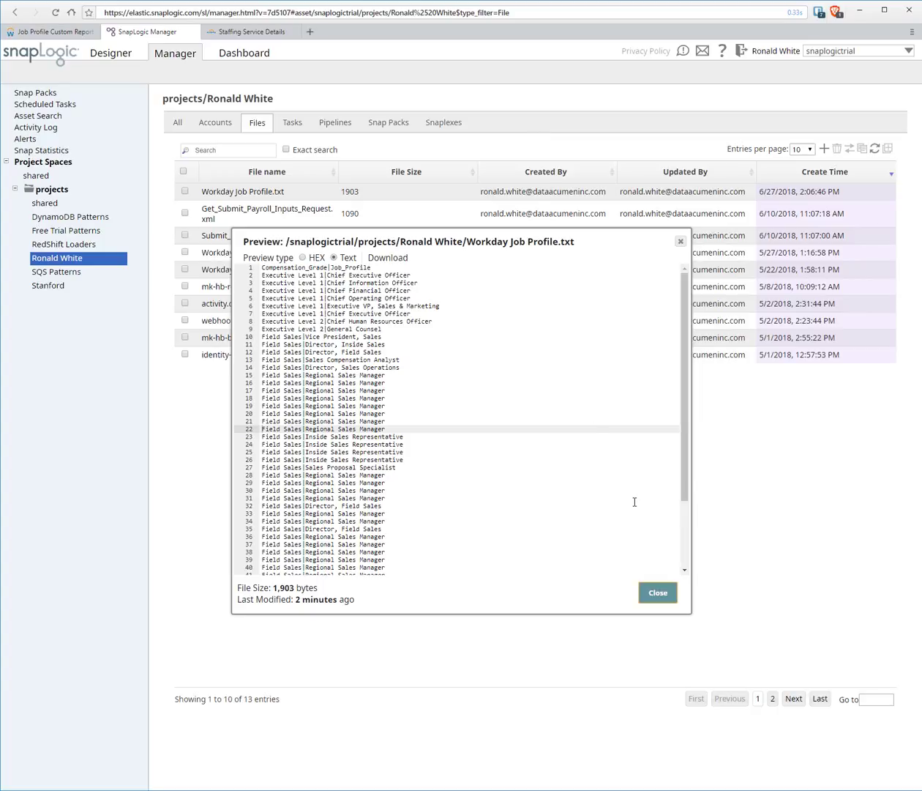
click(464, 205)
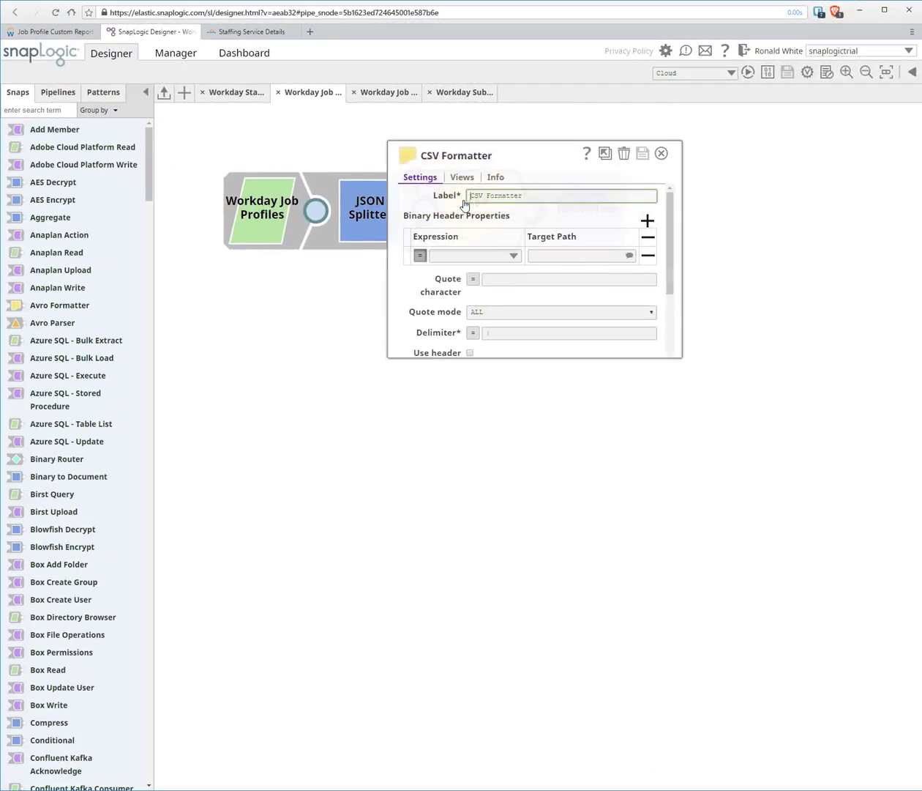
click(629, 143)
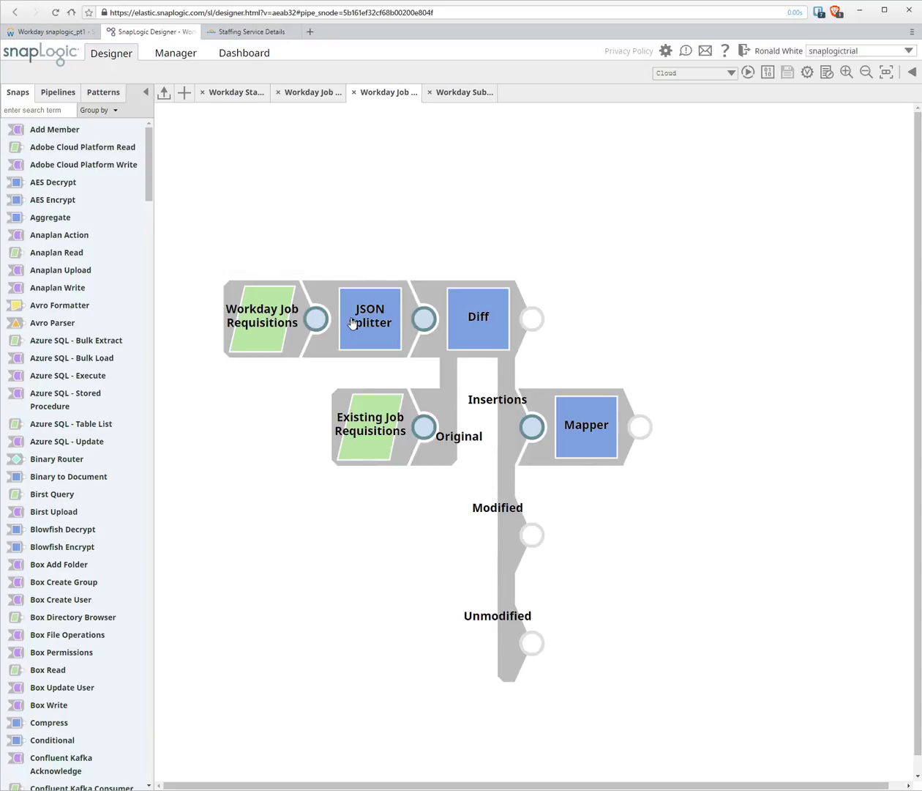
- Examine the JSON stored in the Existing Job Requisitions snap, and close the snap's settings with changes discarded
click(352, 430)
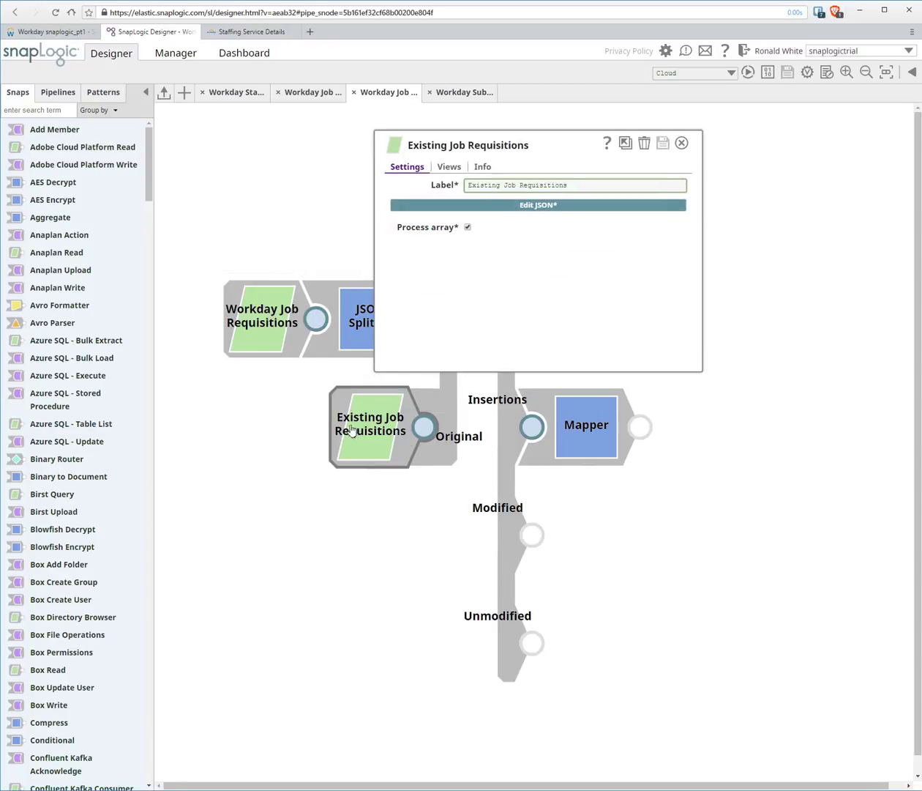
click(560, 205)
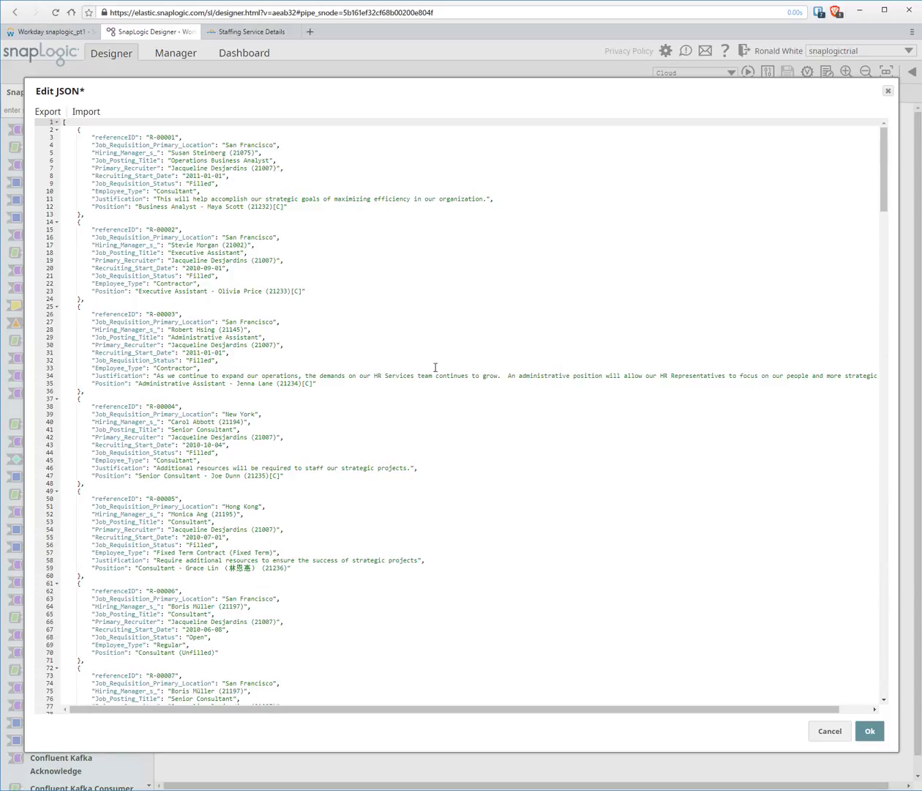
scroll(435, 366, down, 10)
scroll(436, 439, up, 10)
click(869, 730)
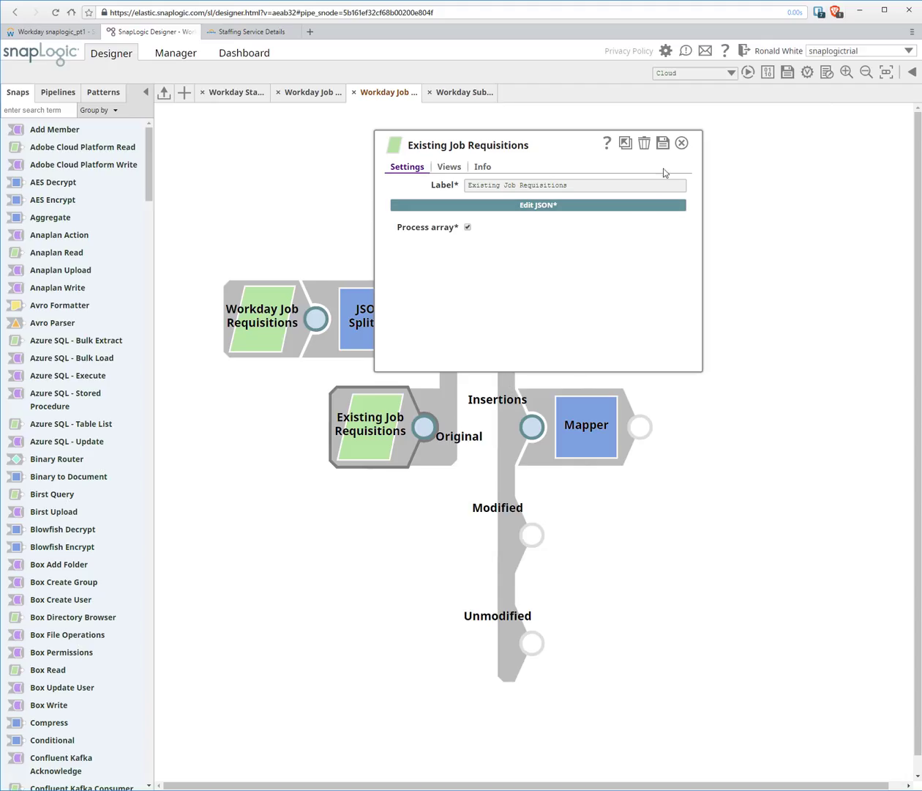
click(682, 142)
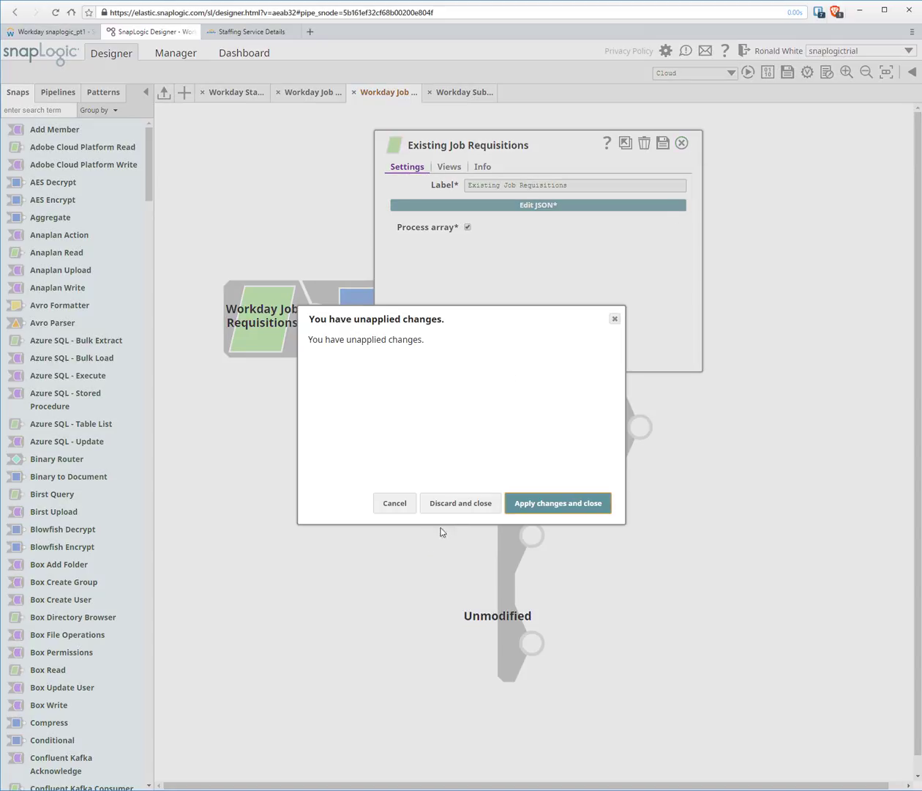
click(458, 504)
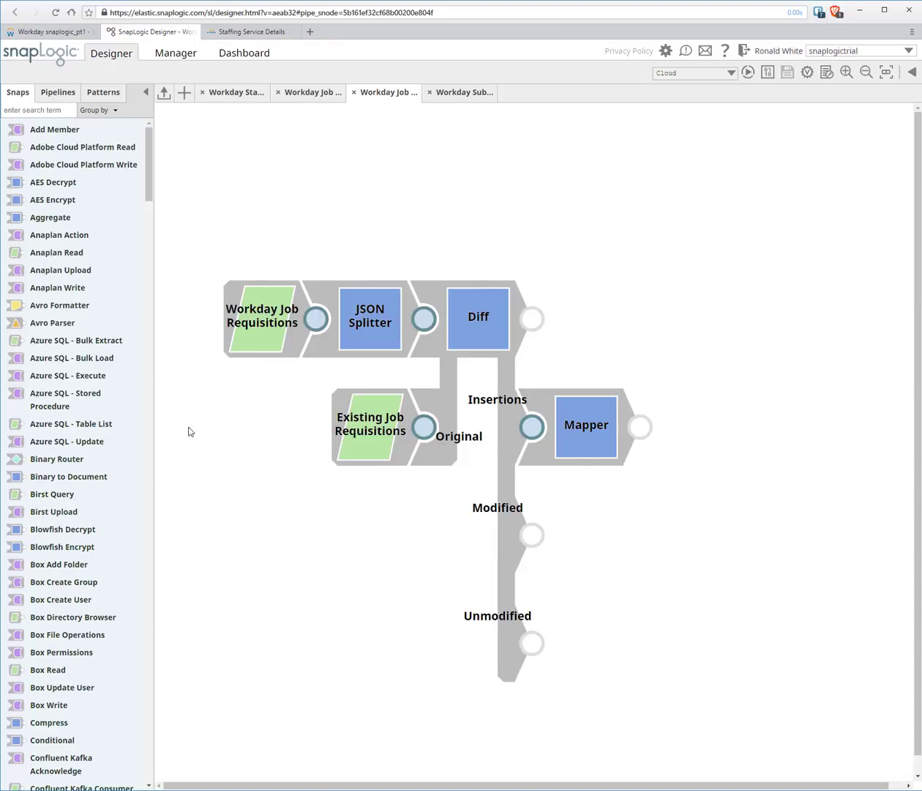
- Review the Diff snap's sort path and output view mapping in the enlarged settings, and close them
click(481, 322)
click(626, 144)
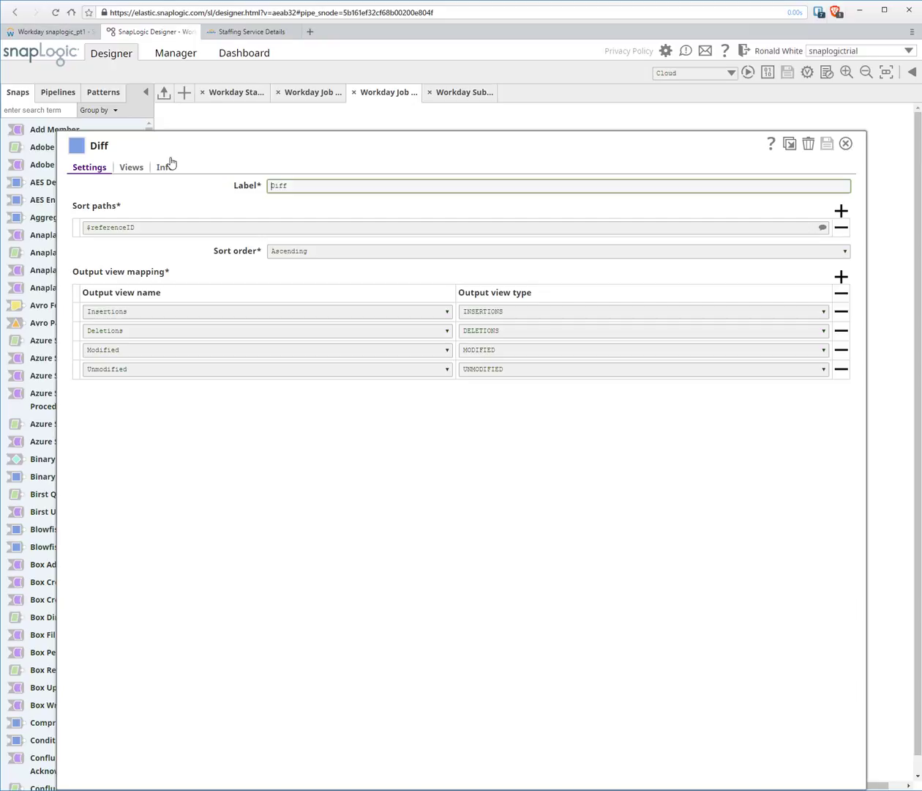
click(846, 145)
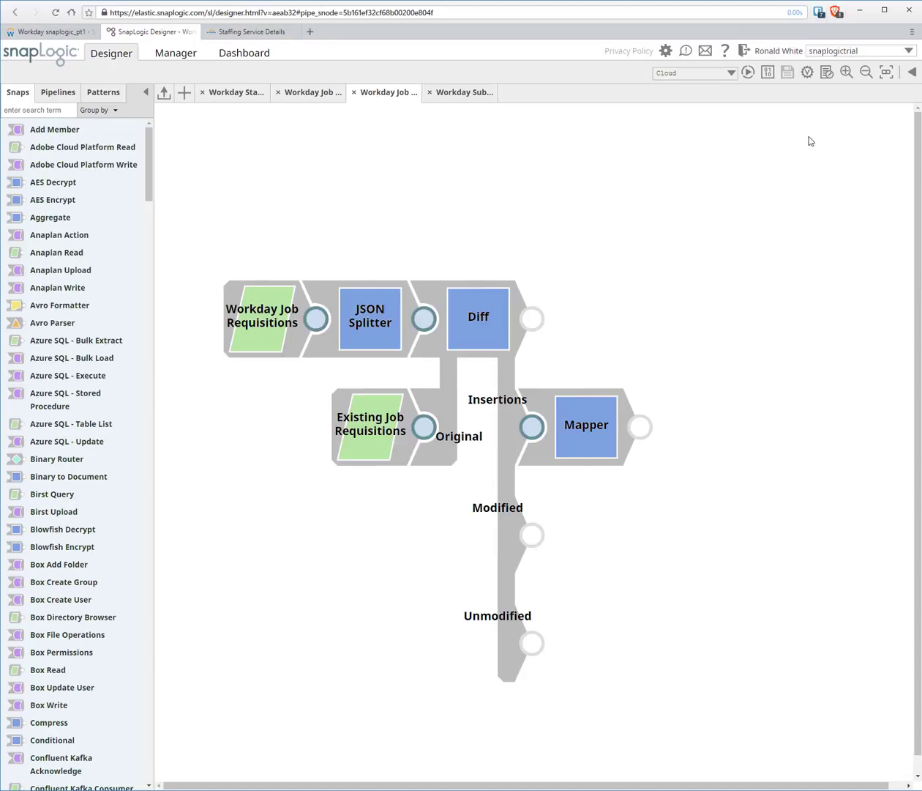
- Validate the job requisitions pipeline, and check the Mapper snap's output preview
click(807, 73)
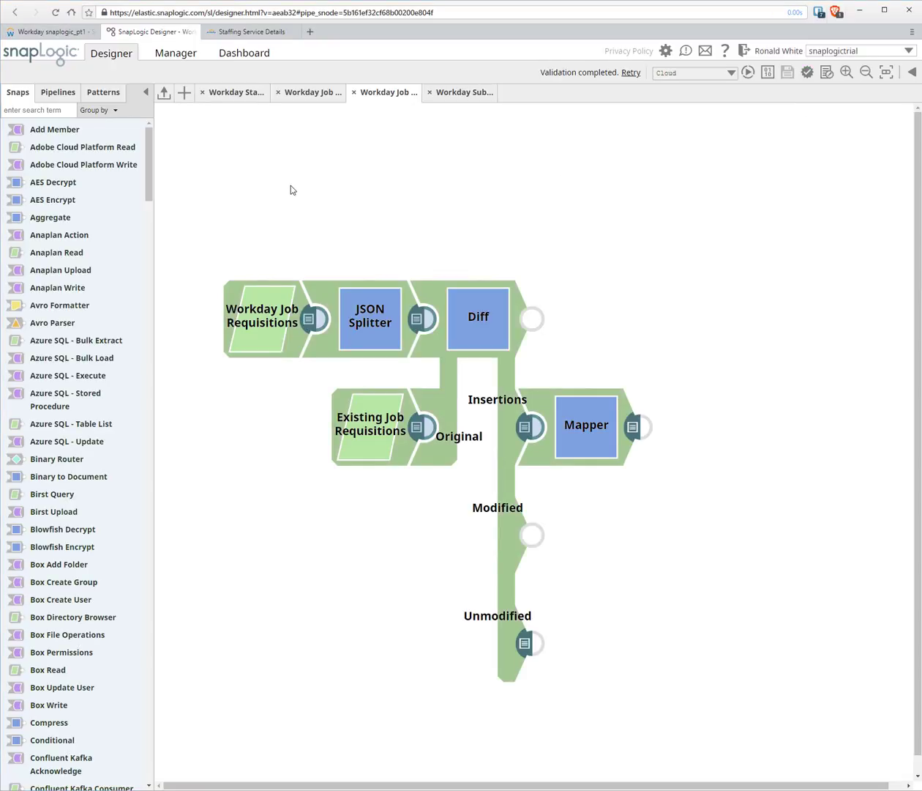
click(631, 425)
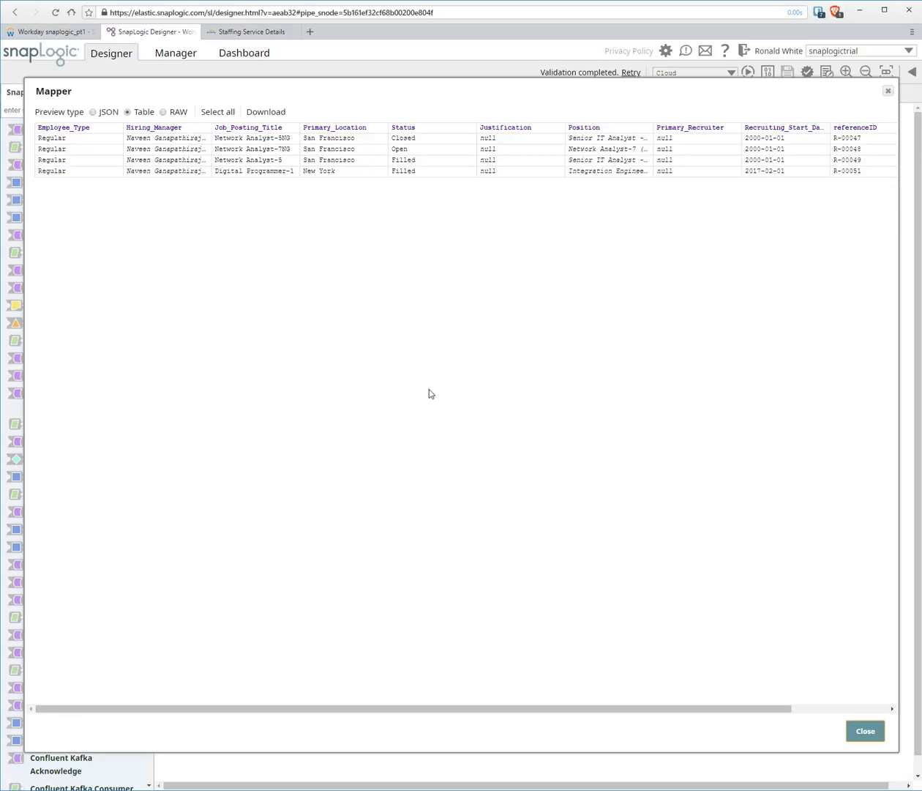
click(867, 732)
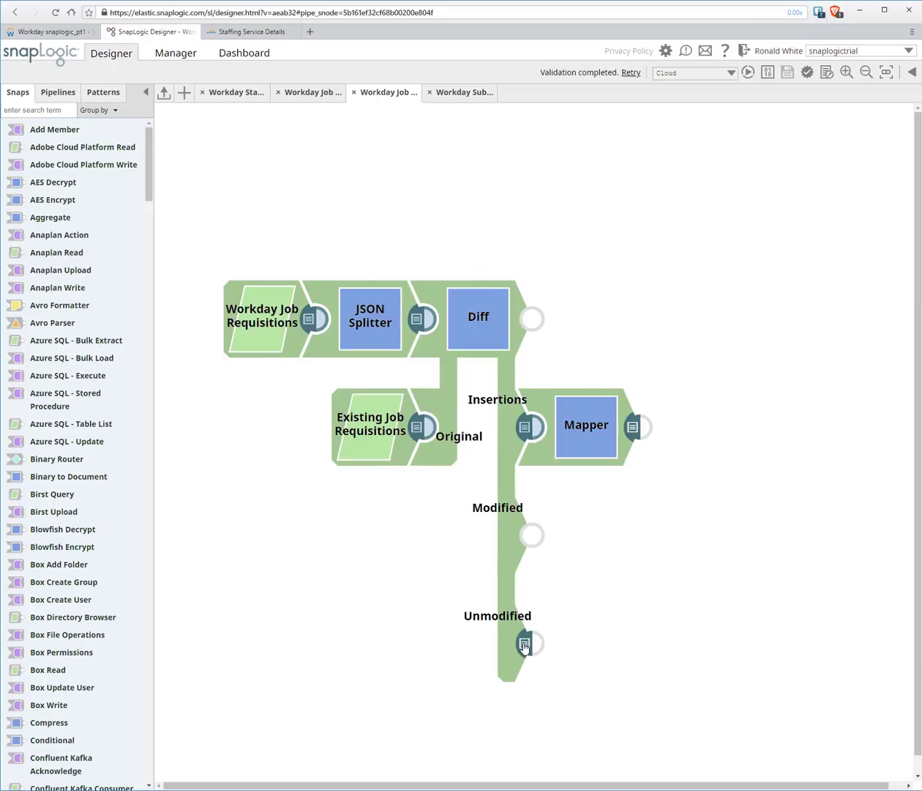
- Inspect all columns in the output preview of the Diff snap's Unmodified view, and close it
click(524, 644)
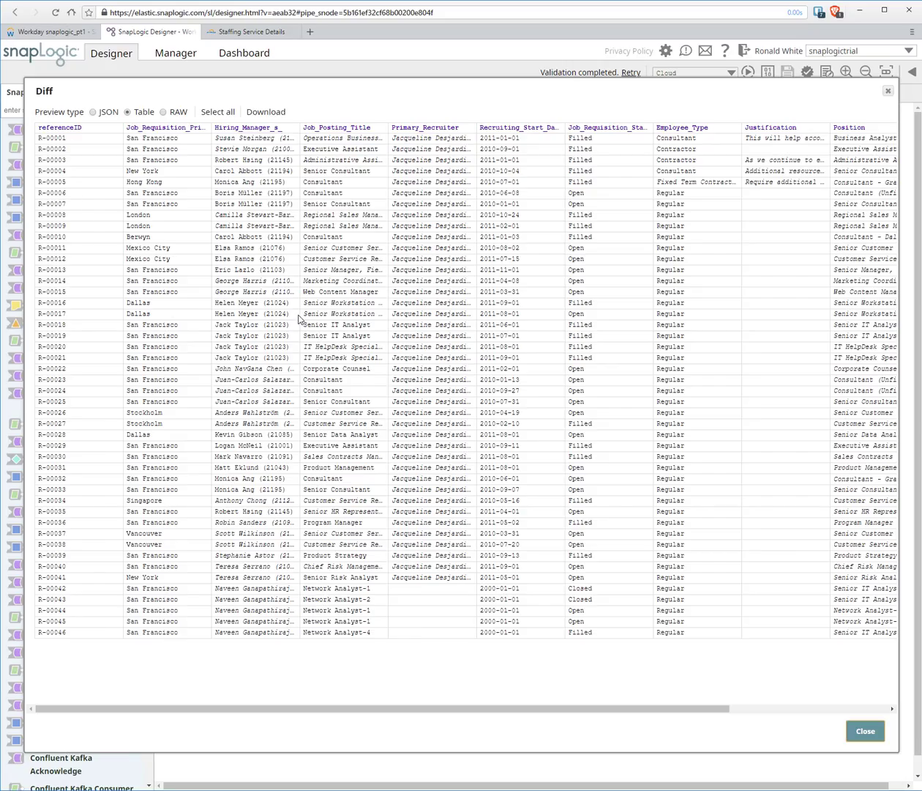
drag(485, 710, 790, 722)
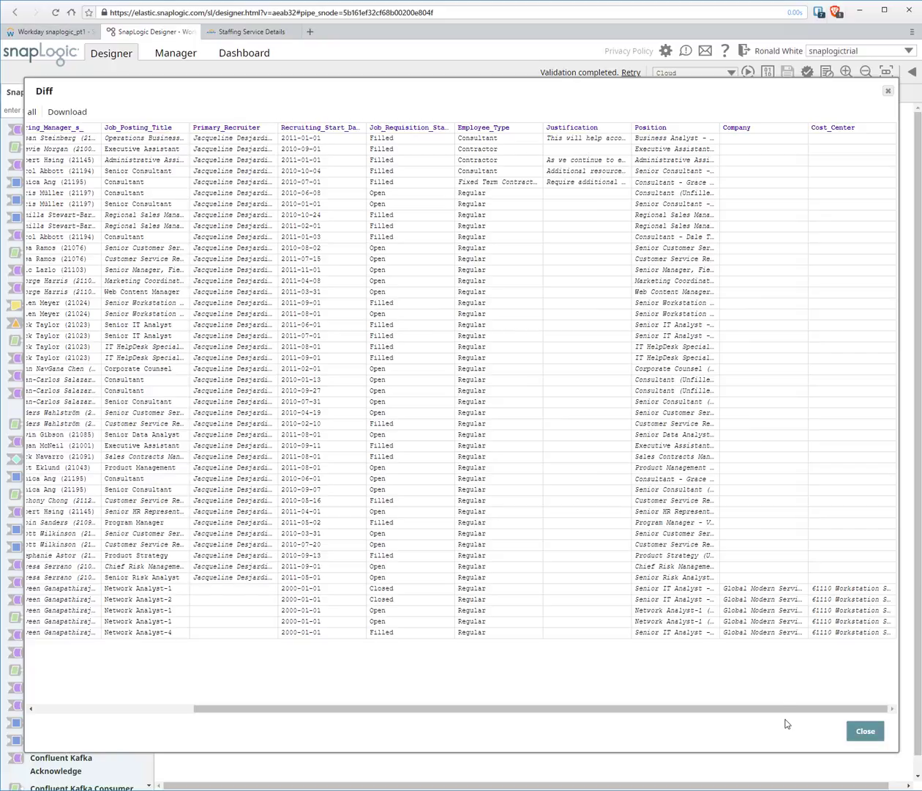
click(867, 734)
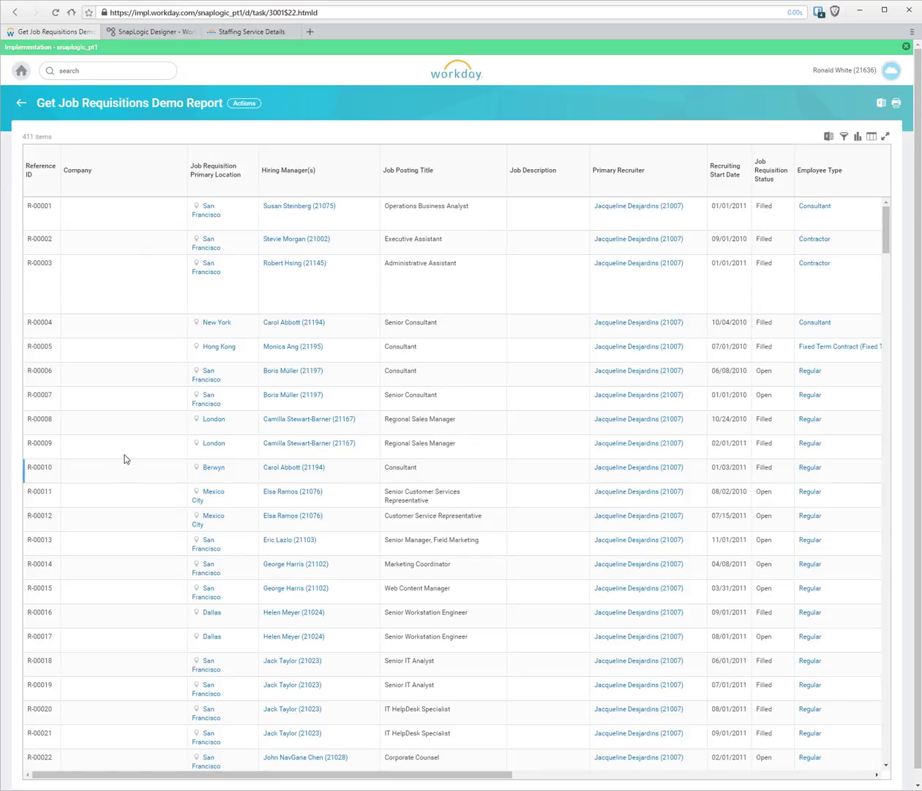
- In Workday, open the Get Job Requisitions Demo Report for editing, and read and close its page alert
scroll(125, 457, down, 6)
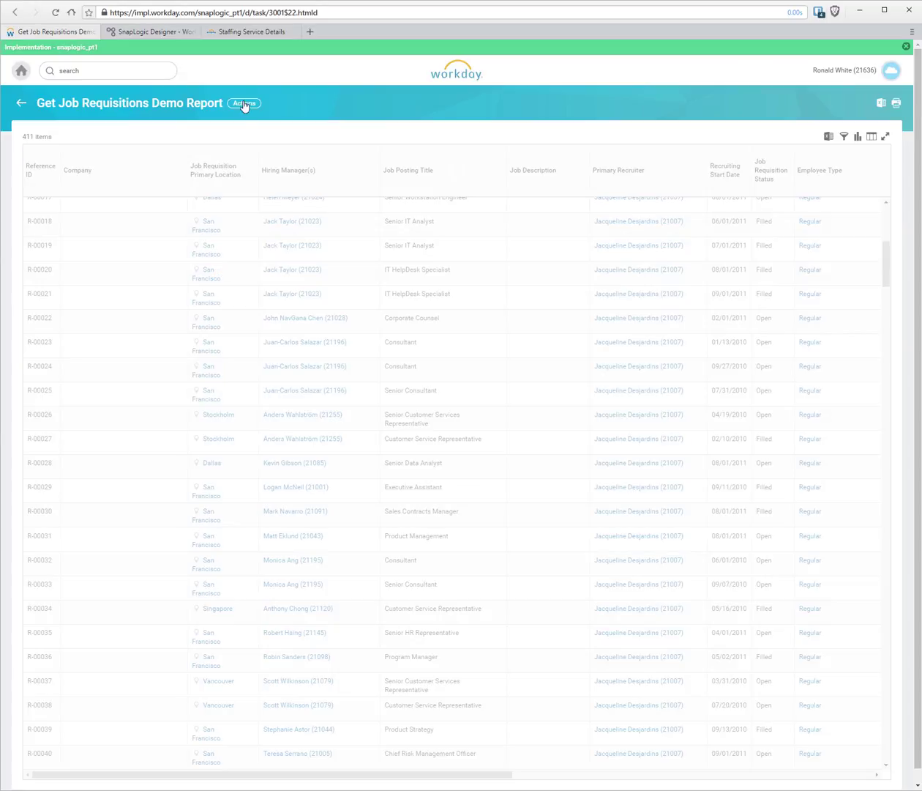
click(244, 103)
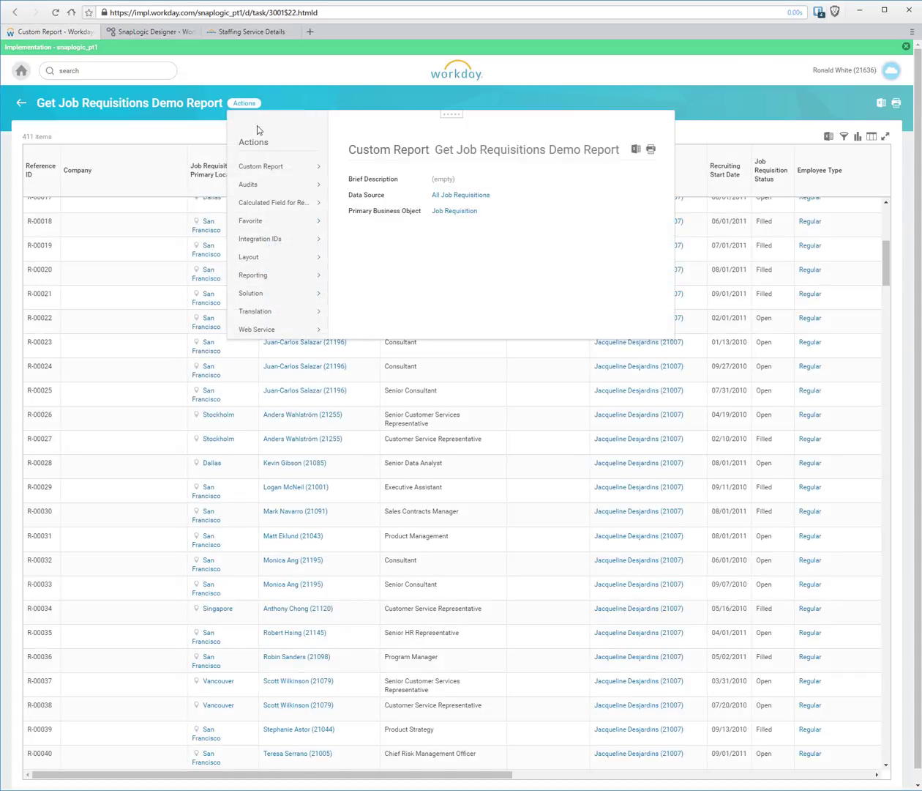
mouse_move(263, 165)
click(356, 171)
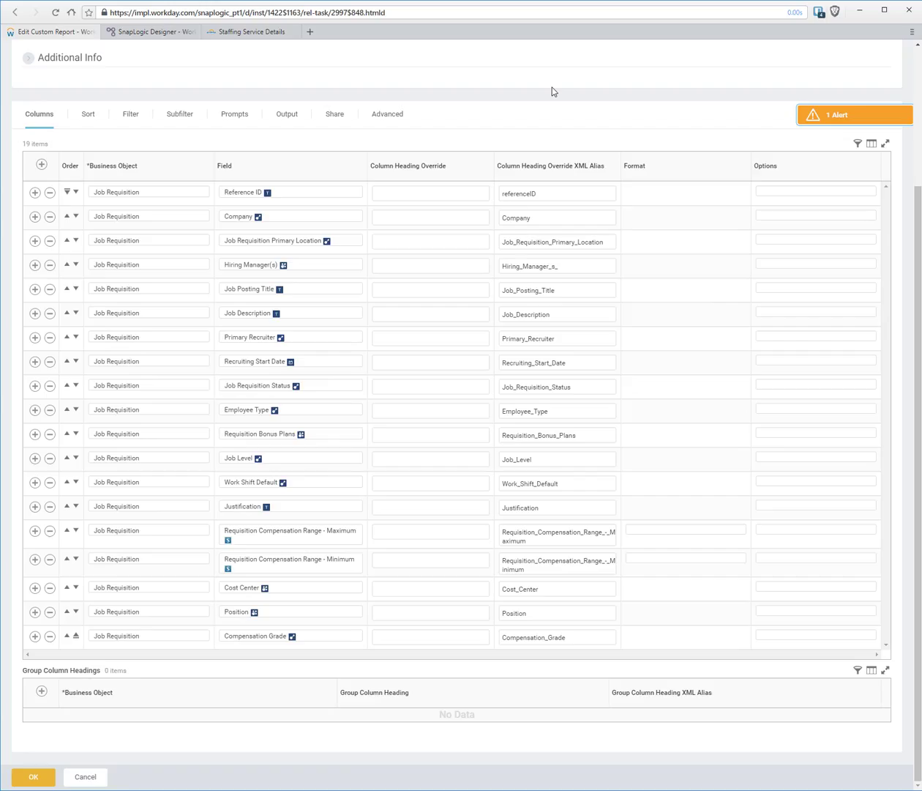
click(826, 117)
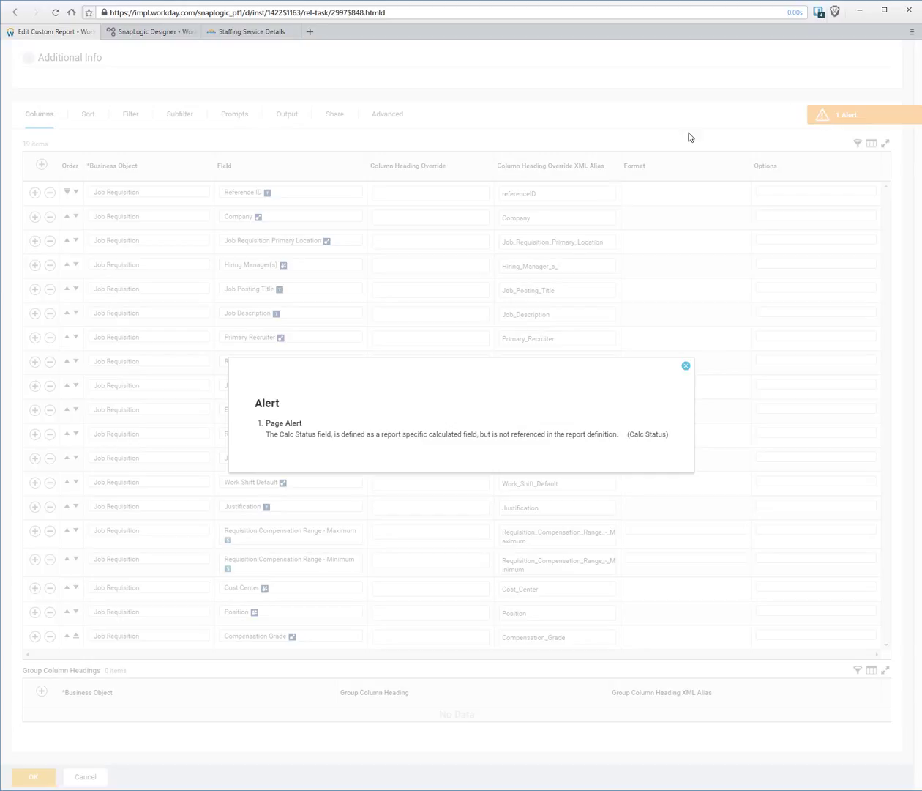
click(685, 366)
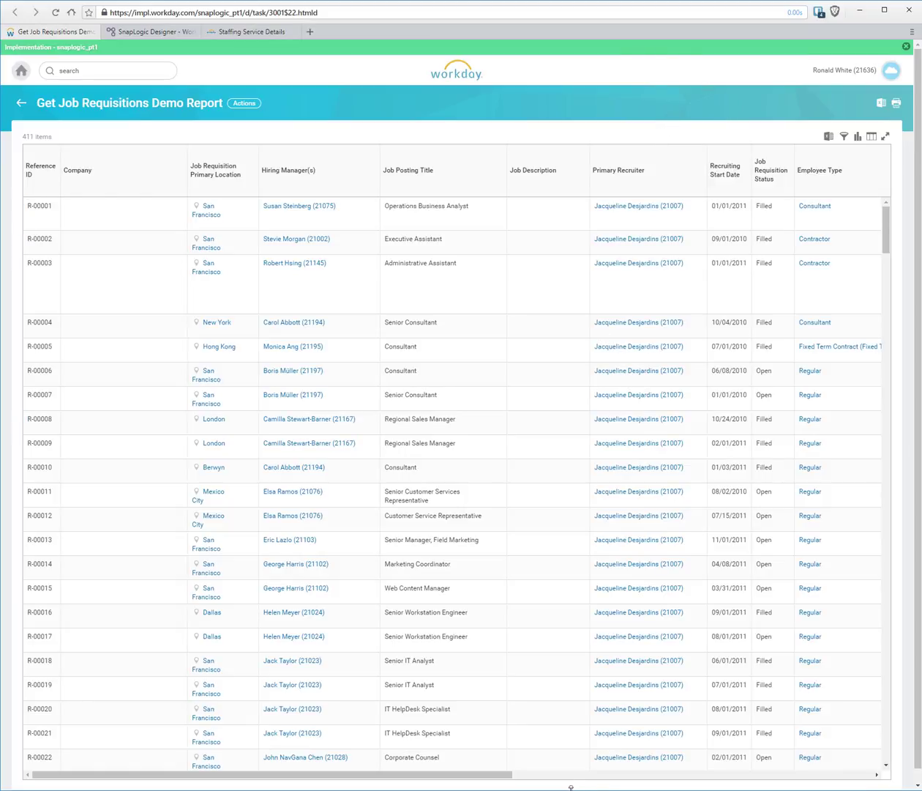
- Look across the columns of the Get Job Requisitions Demo Report, and highlight an open requisition's Recruiting Start Date
drag(463, 774, 870, 769)
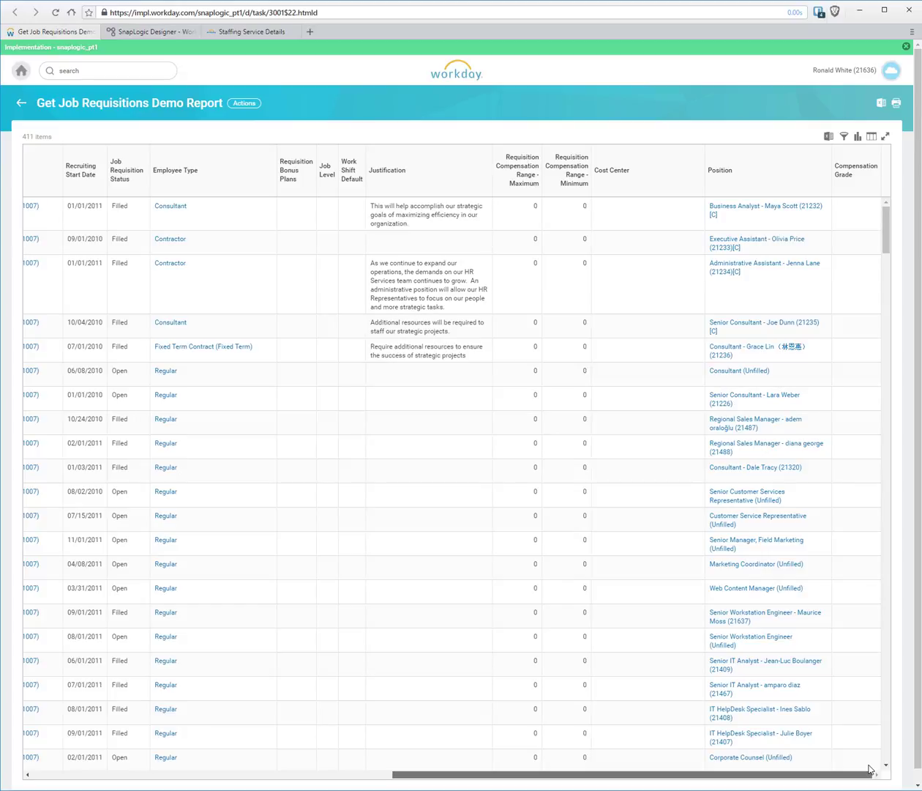
drag(870, 769, 728, 770)
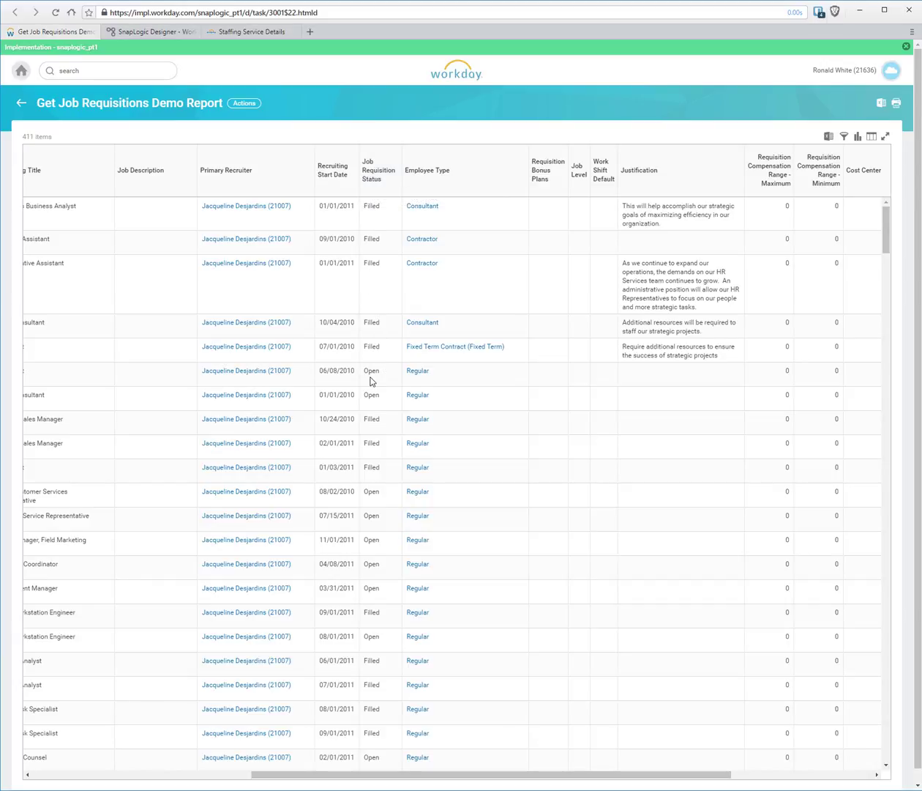
drag(356, 371, 323, 371)
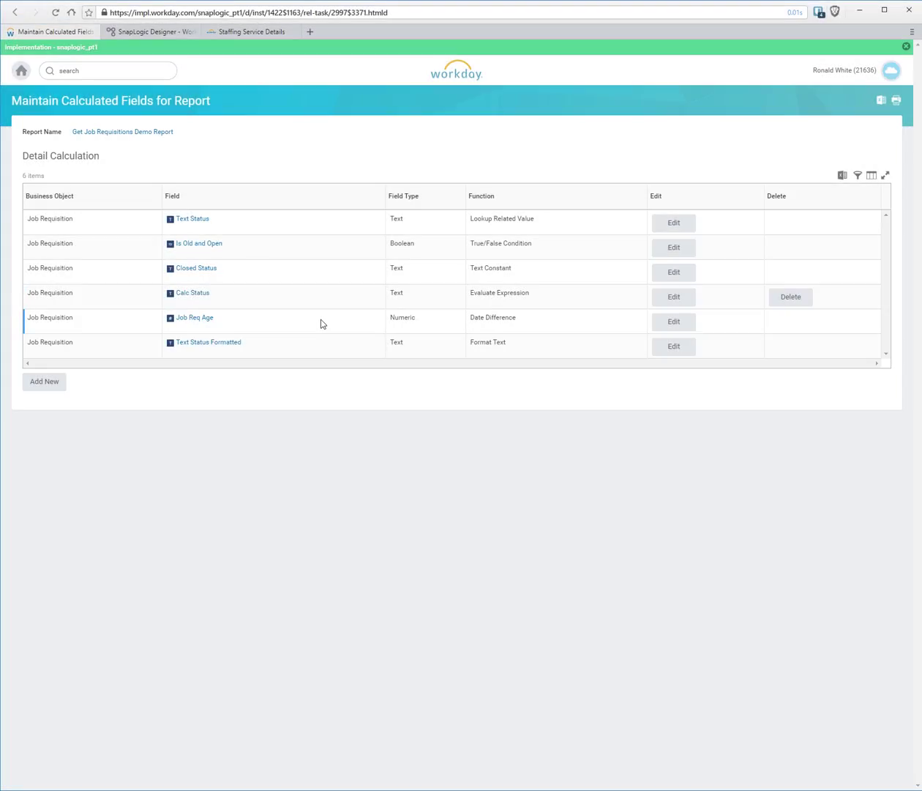
- Open the definitions of the report's calculated fields Text Status and Is Old and Open
click(185, 221)
click(196, 248)
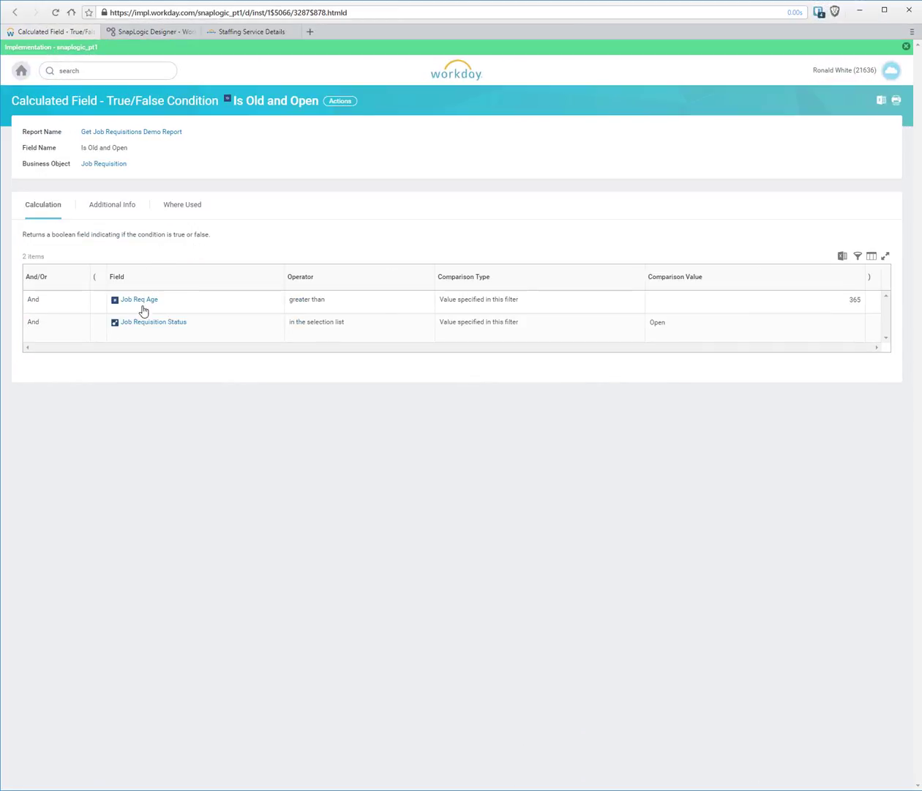
- View the definitions of the report's calculated fields Closed Status, Job Req Age and Text Status Formatted
mouse_move(142, 303)
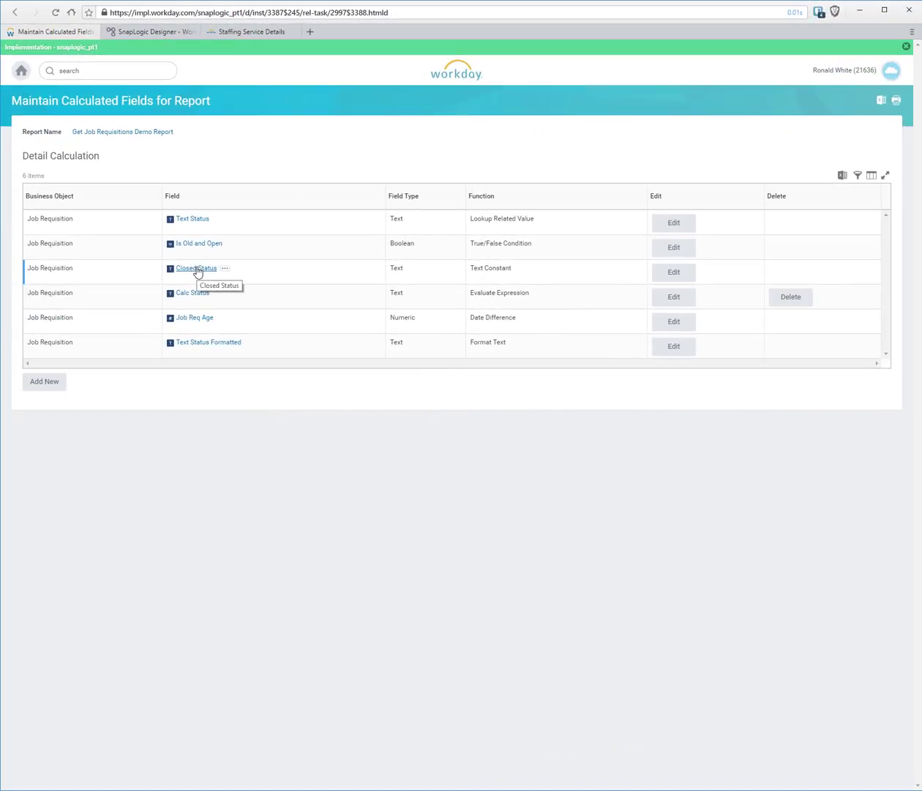
click(197, 269)
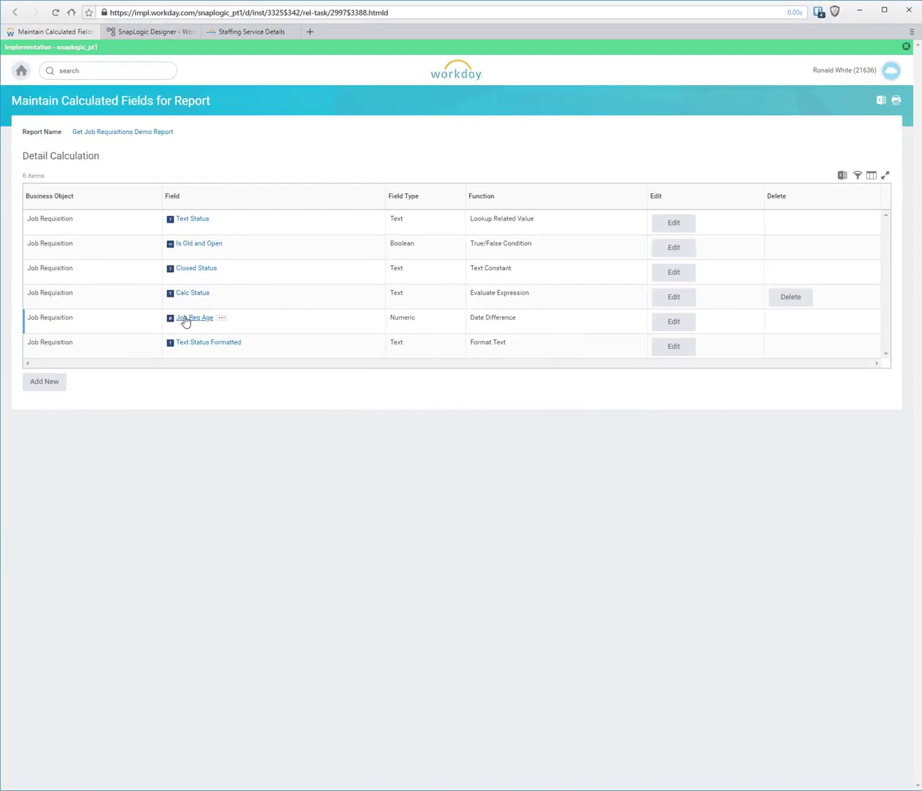
click(189, 321)
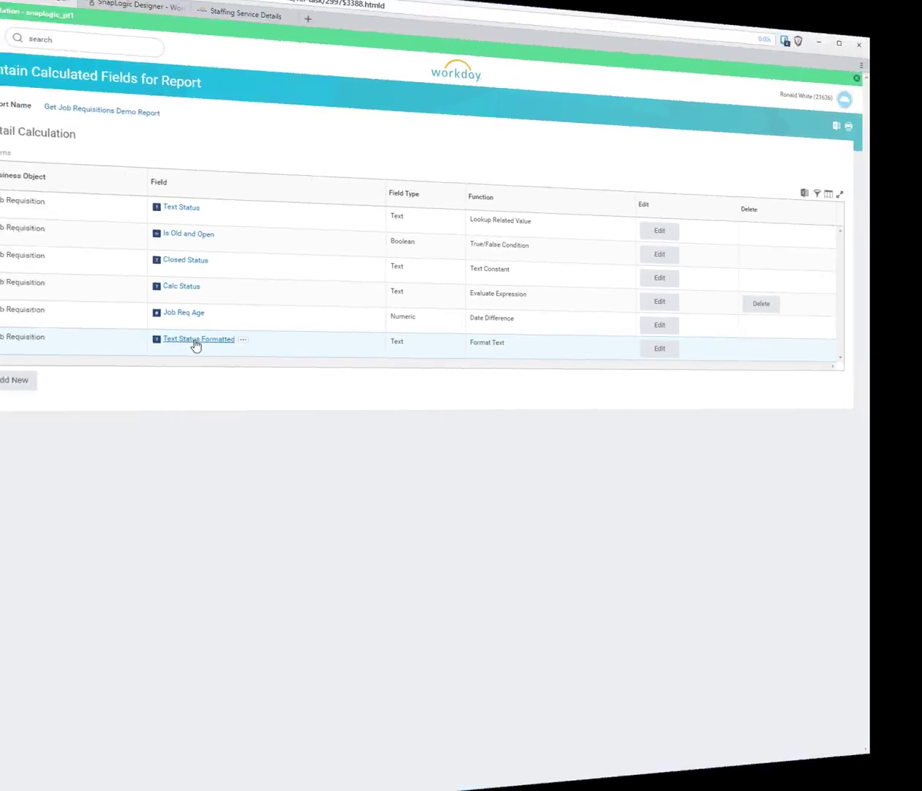
click(202, 347)
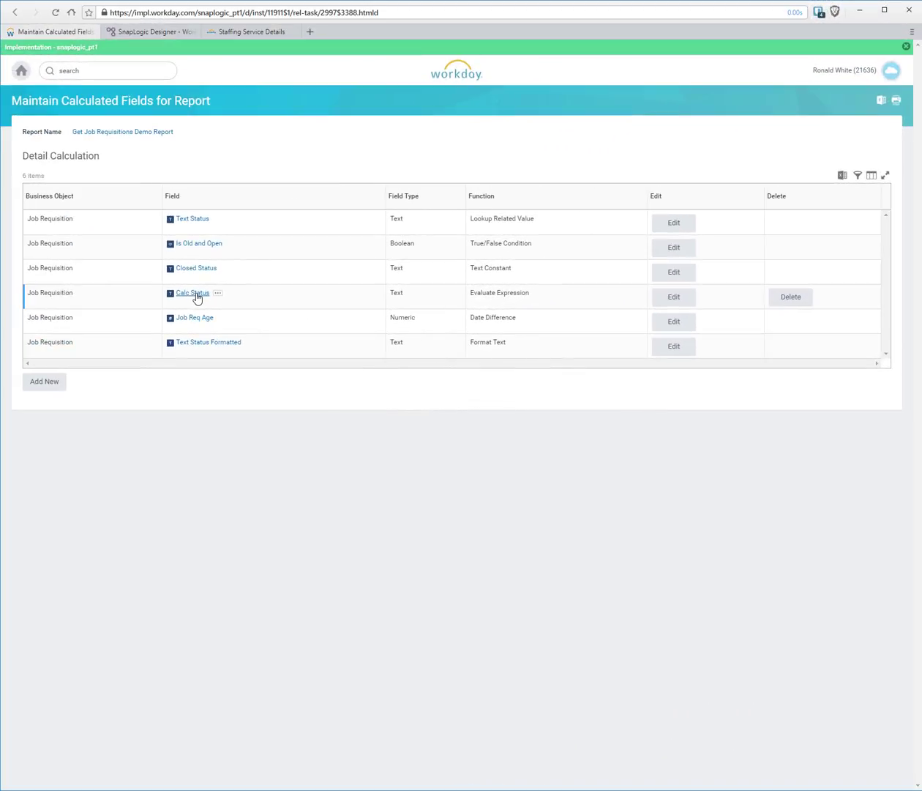
- Open the Calc Status calculated field and examine its condition, return value and default value
click(193, 291)
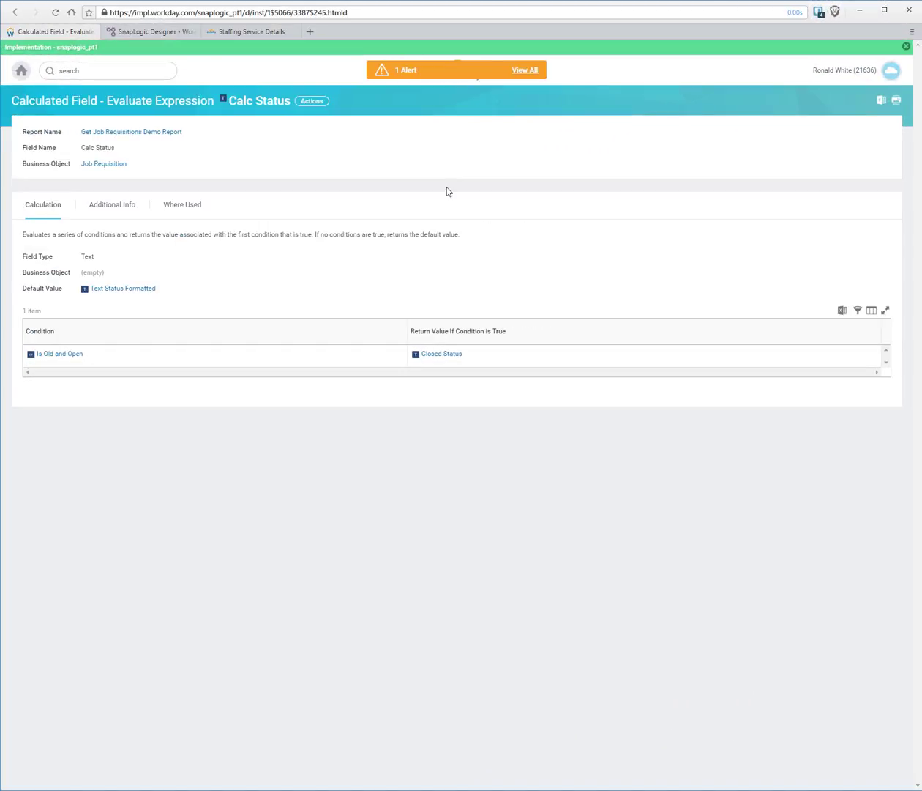
click(126, 352)
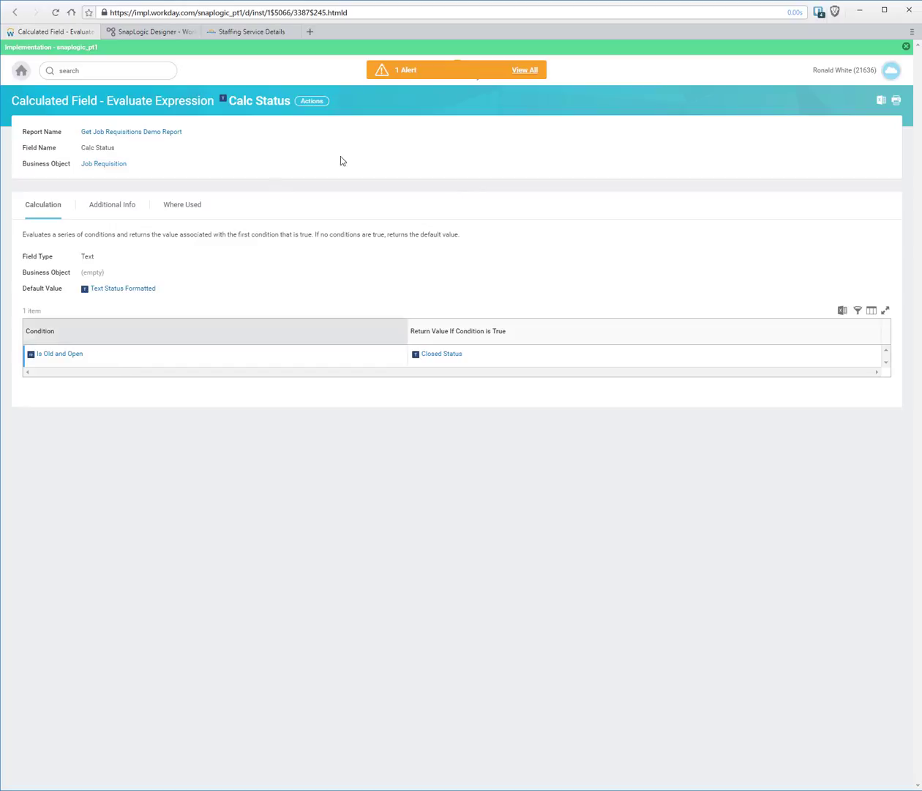
mouse_move(449, 359)
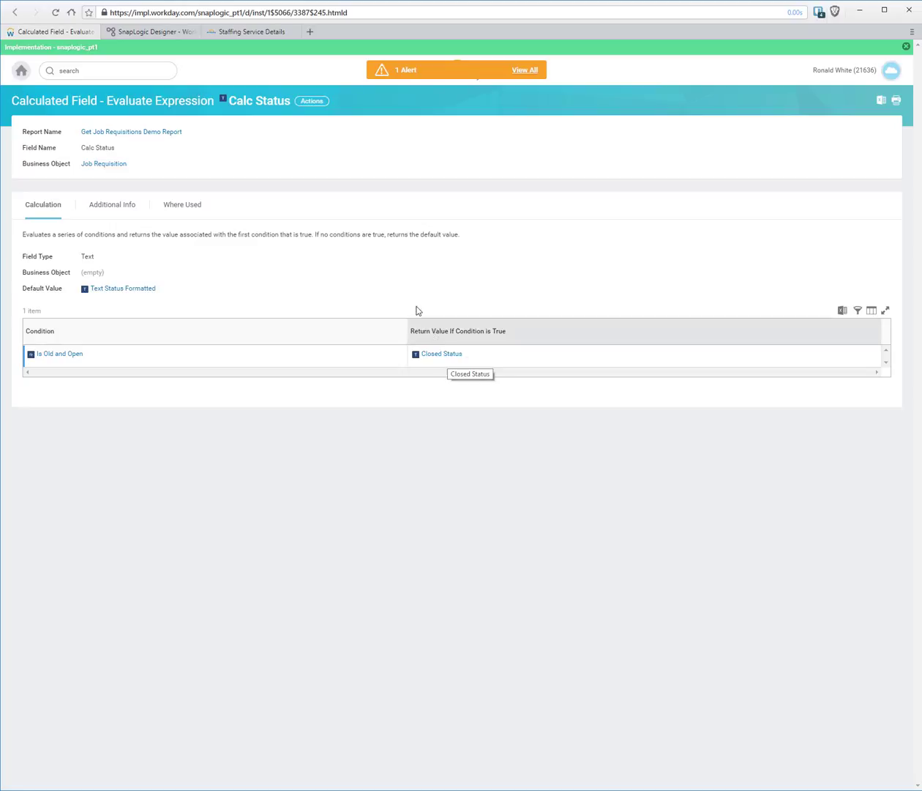
mouse_move(142, 292)
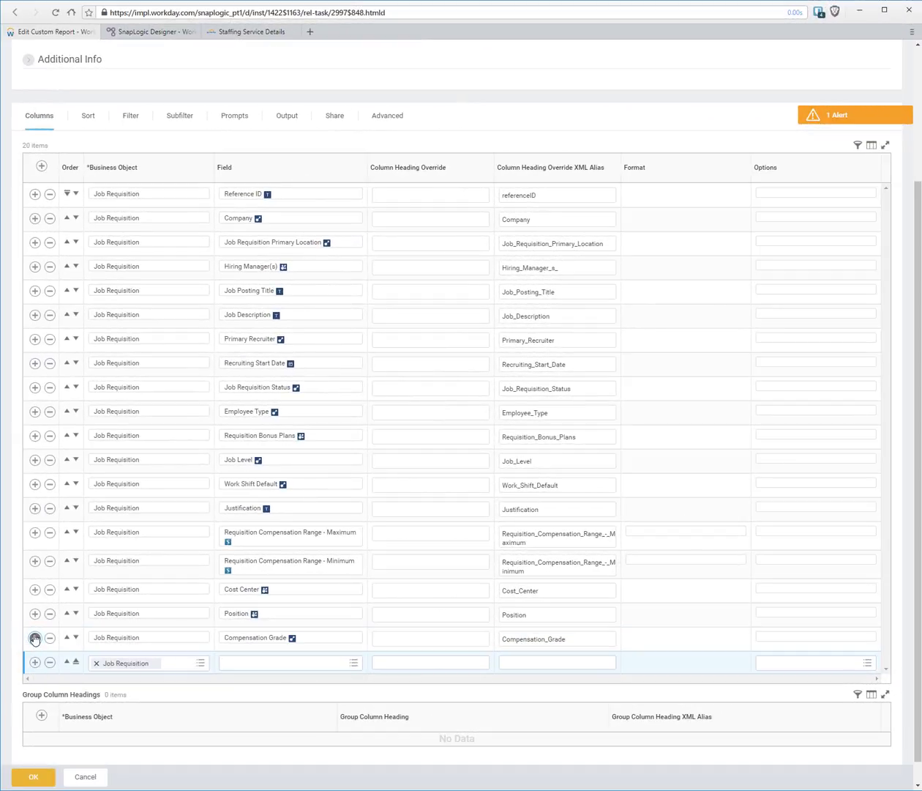
- Add the calculated field Calc Status as a Job Requisition column after Compensation Grade, save the report, and run it to view its columns
click(233, 663)
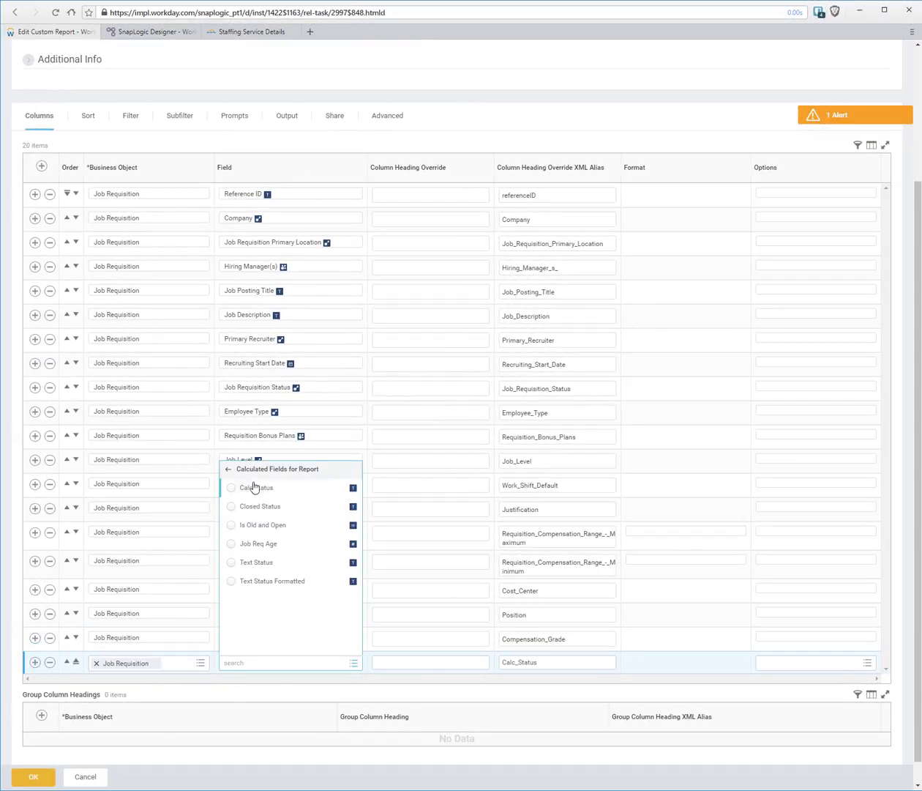
click(260, 489)
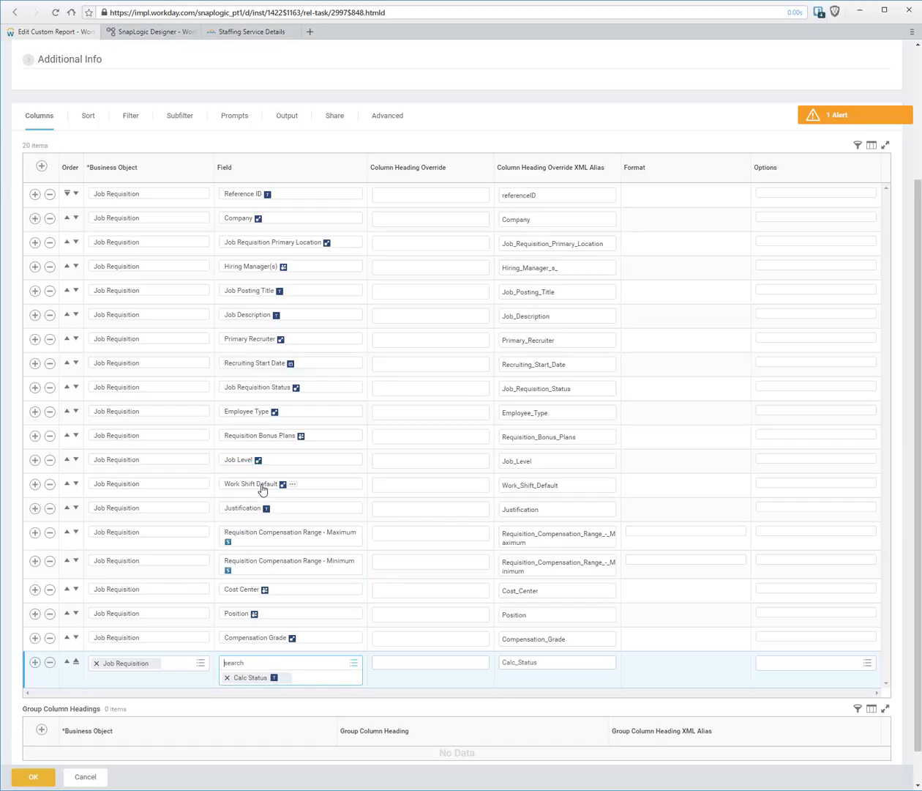
click(388, 662)
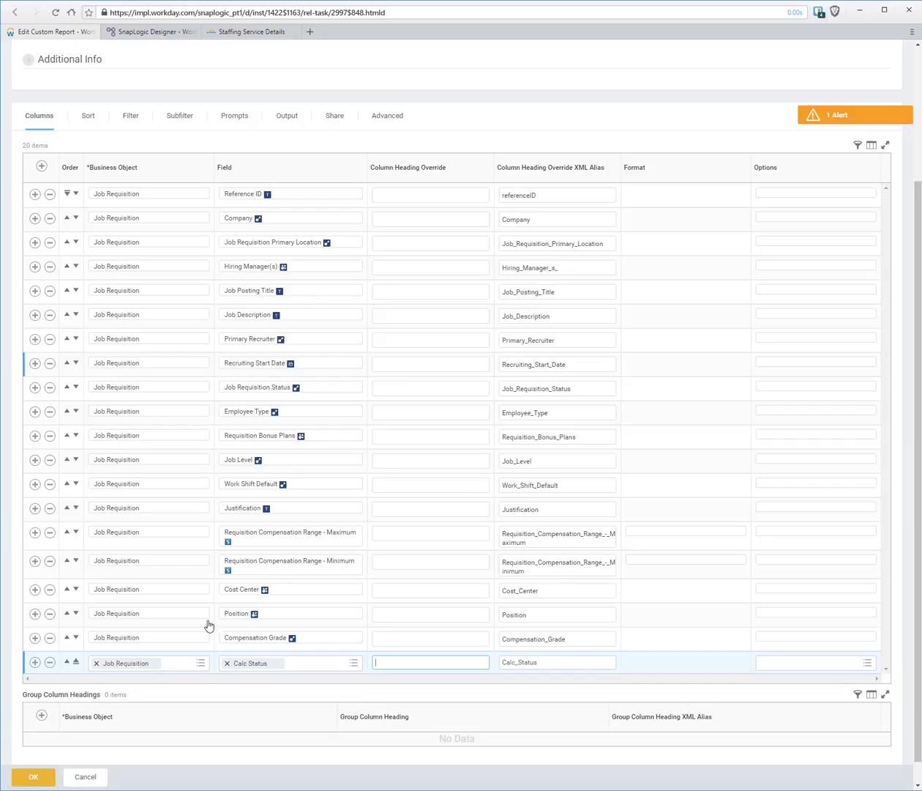
click(43, 778)
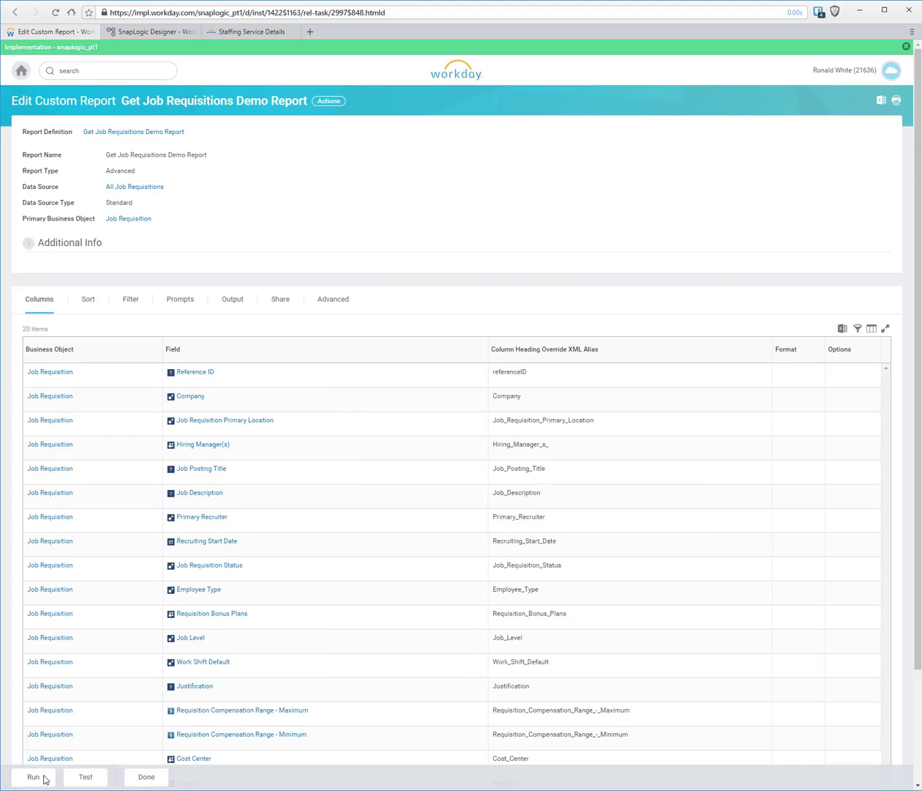
drag(293, 769, 702, 774)
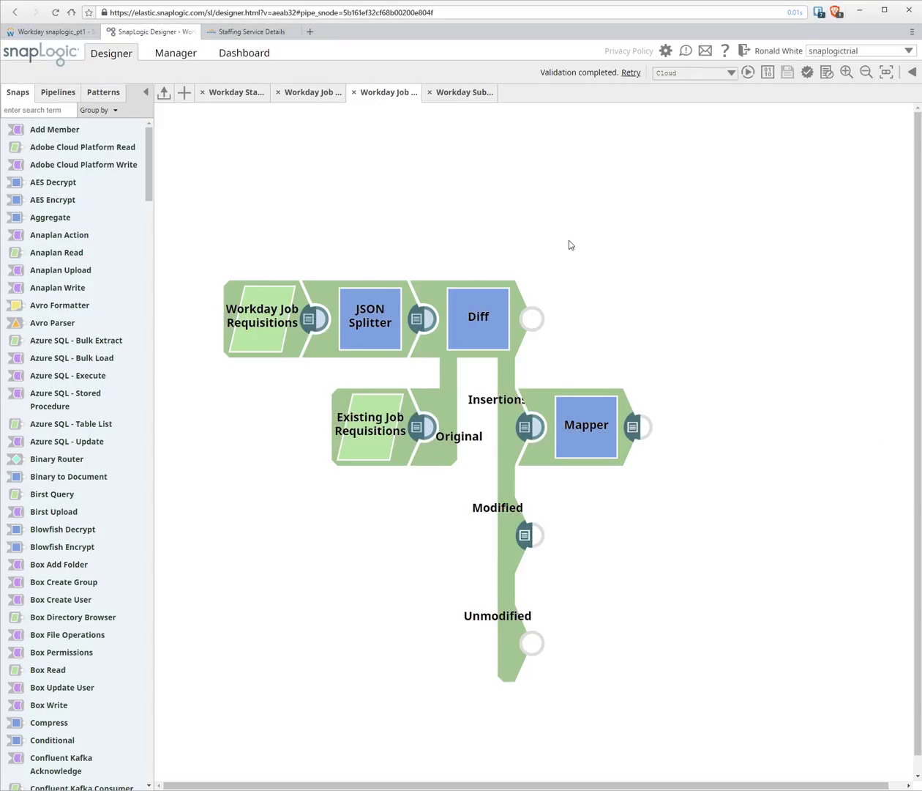
- In SnapLogic, open the Mapper snap, expand its input preview data, and highlight the Calc_Status values of the first two requisitions
click(586, 427)
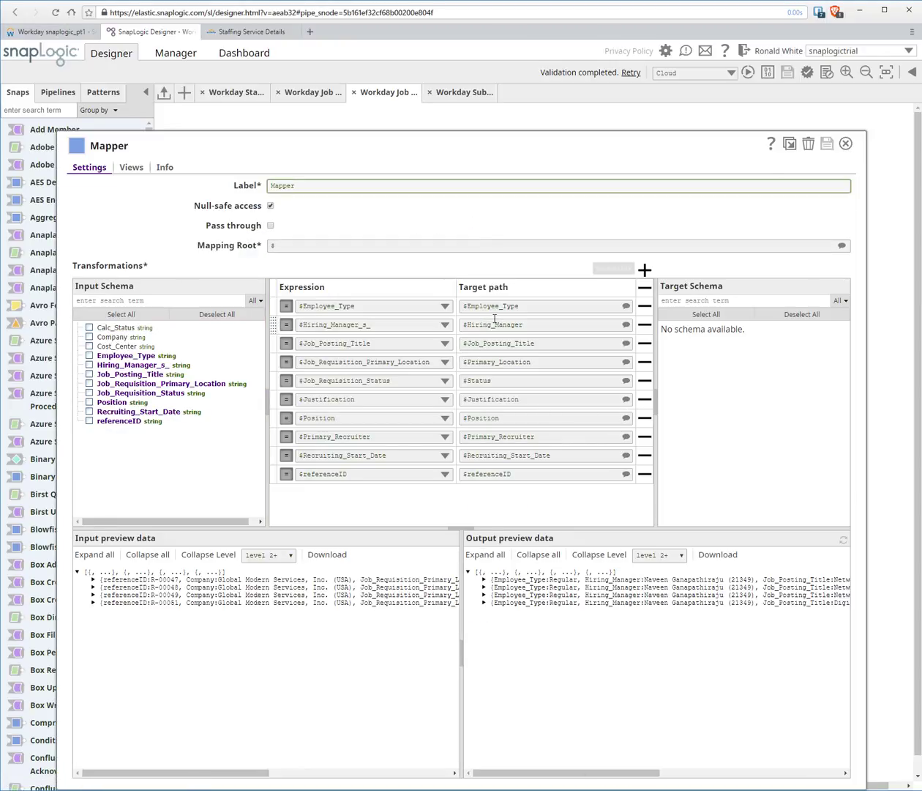
click(82, 555)
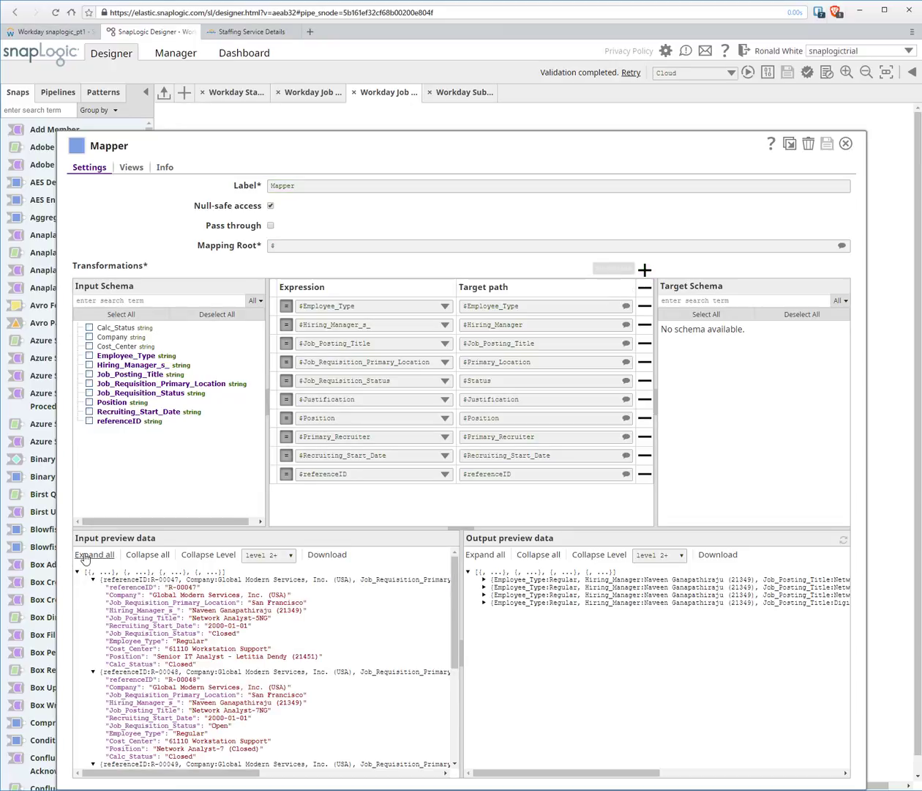
double_click(181, 664)
scroll(242, 677, down, 1)
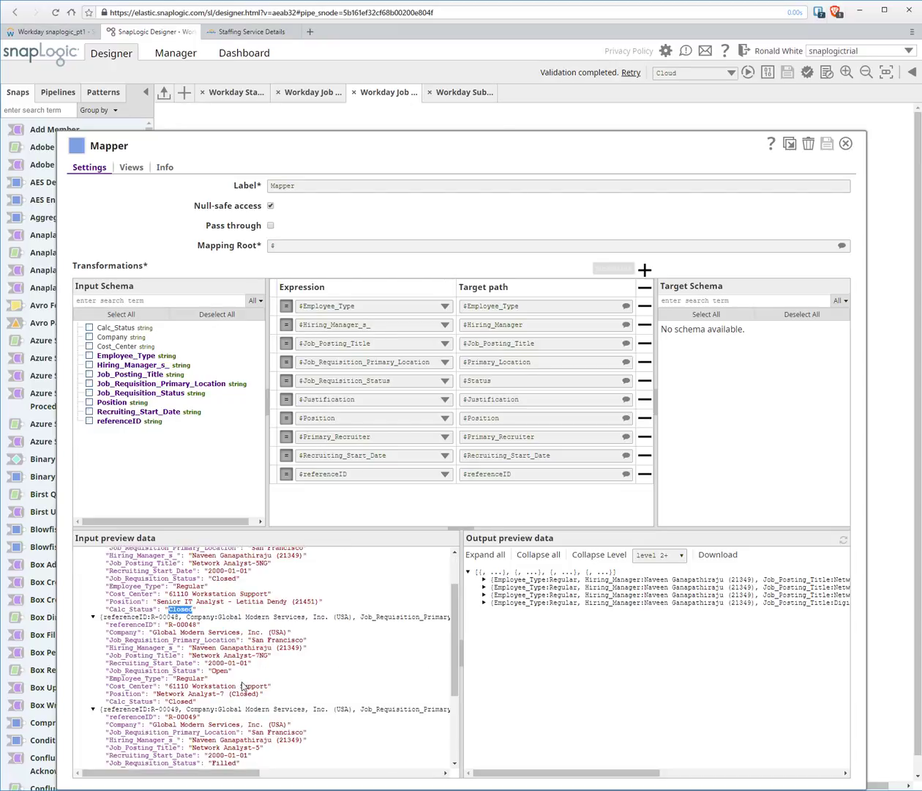
double_click(179, 700)
- Add a Mapper transformation from $Calc_Status to the target path $realStatus
click(646, 271)
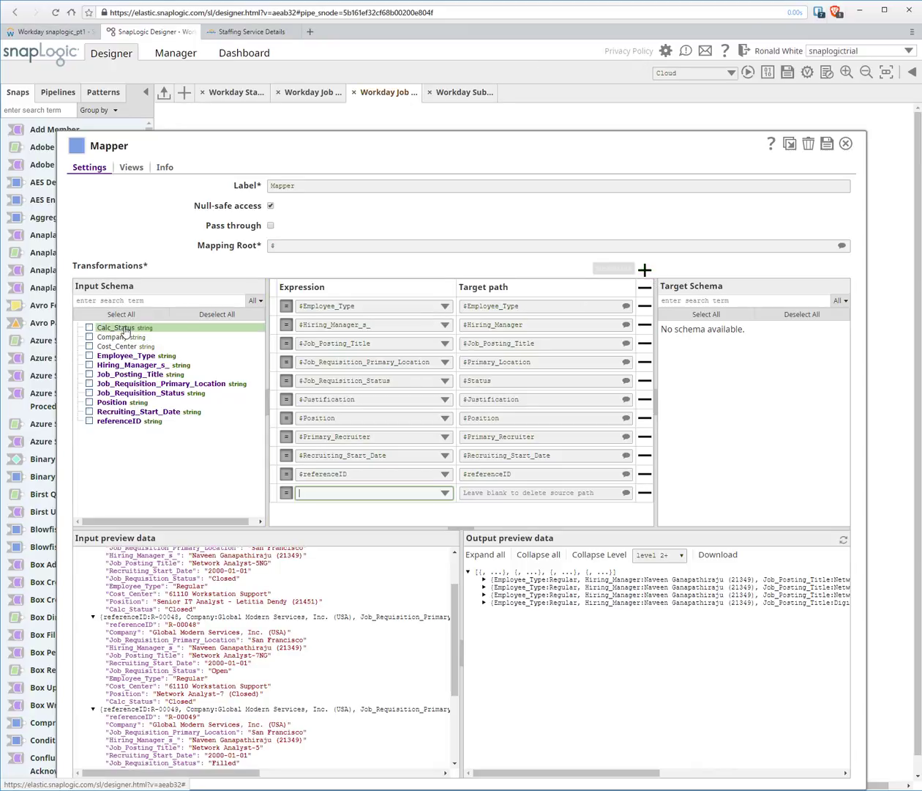
click(505, 492)
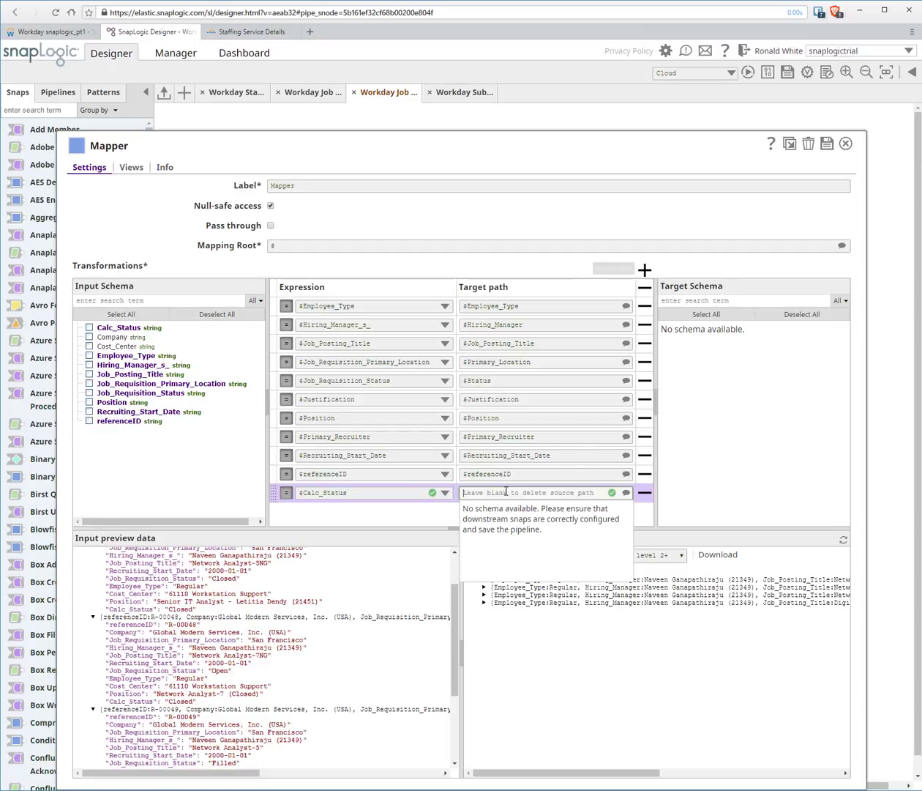
text(realStatus)
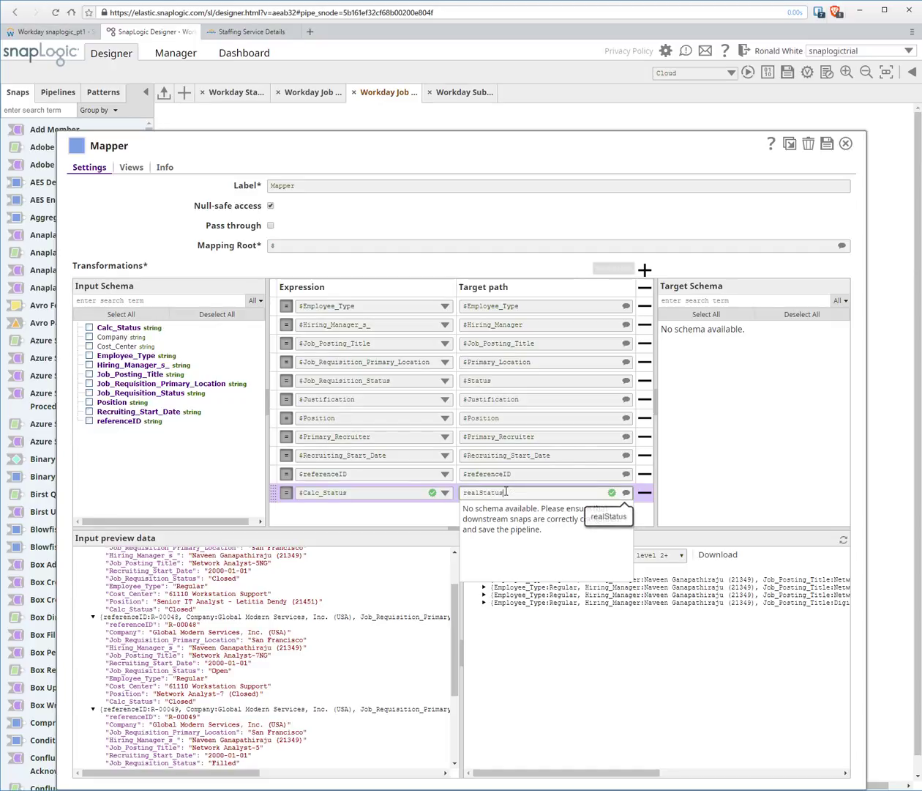
key(Return)
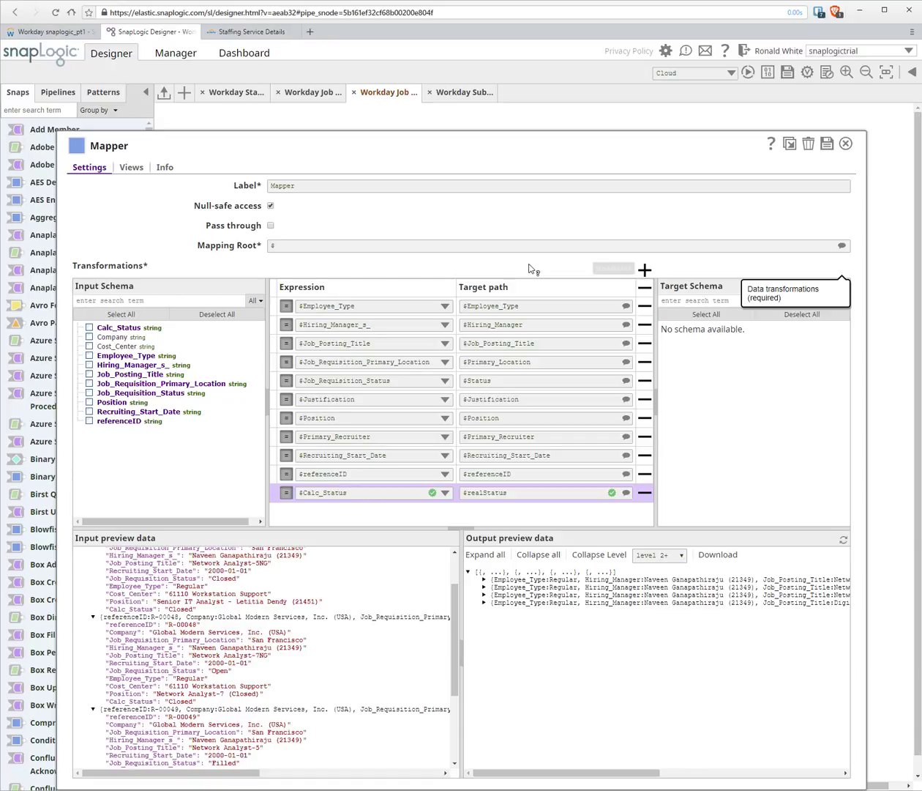
- Collapse the Mapper's input schema, preview data and target schema areas to enlarge the transformations table
click(265, 409)
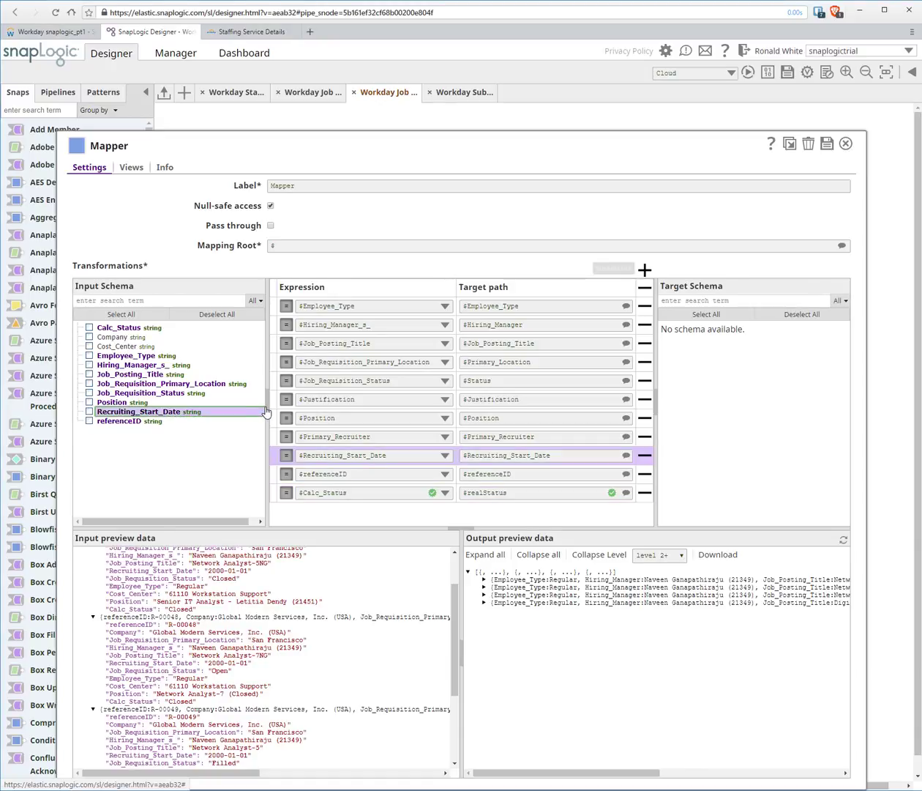
click(266, 402)
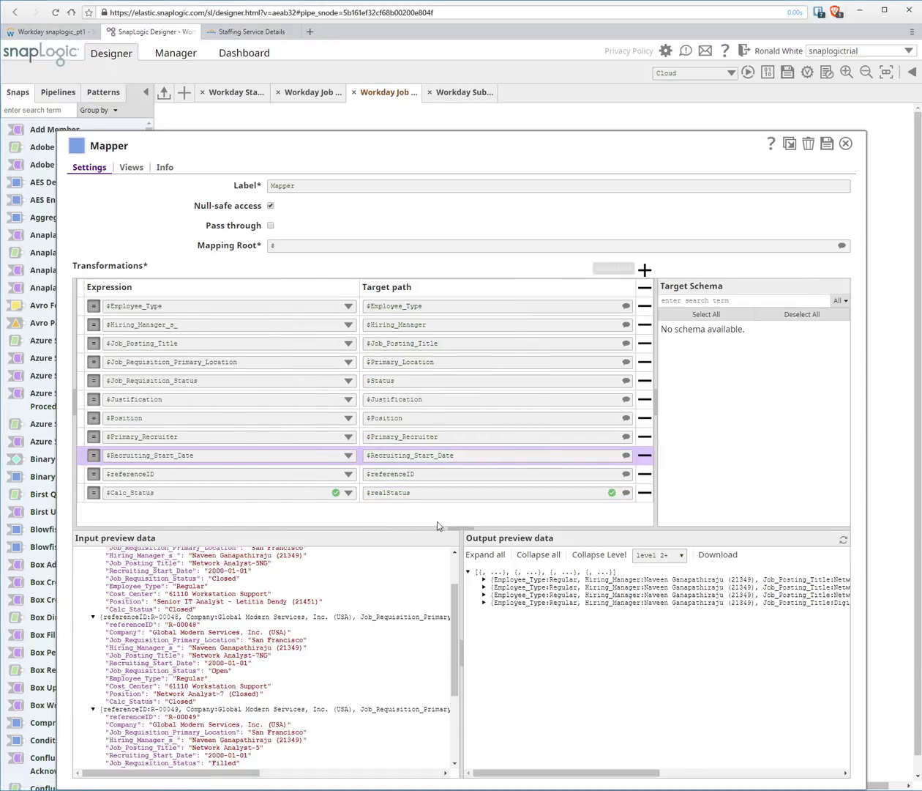
click(454, 528)
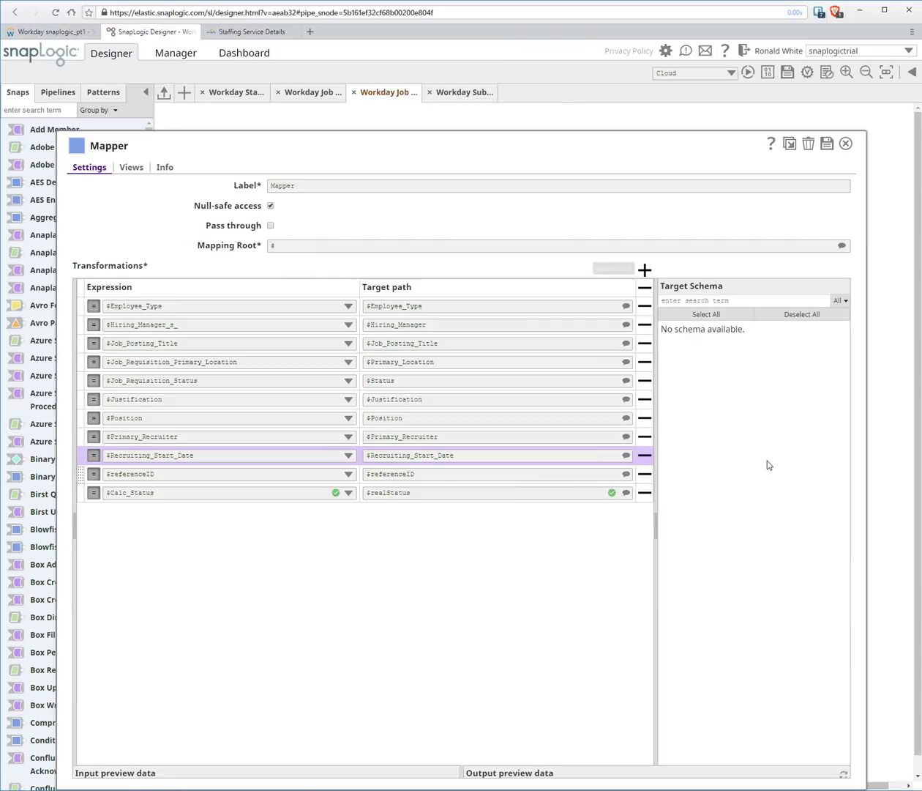
click(656, 525)
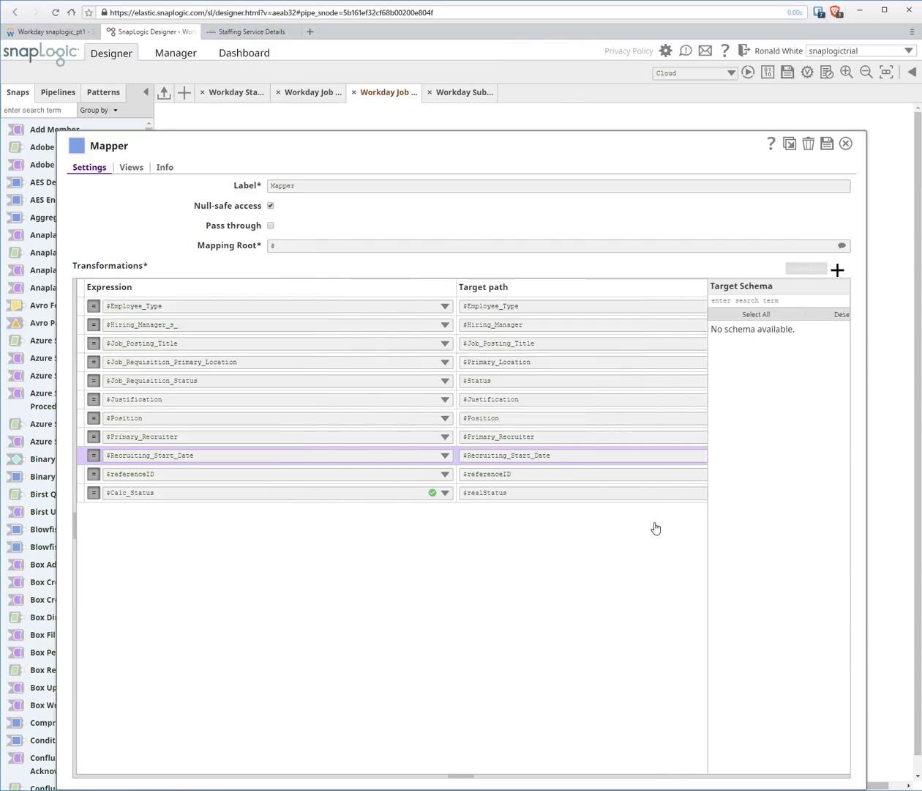
- Add a transformation with the expression Date.now().minusDays(365) > Date.parse($Recruiting_Start_Date) && $Job_Requisition_Status == 'Open' ? 'Closed': $Job_Requisition_Status, removing the stray leading character
click(837, 270)
click(444, 511)
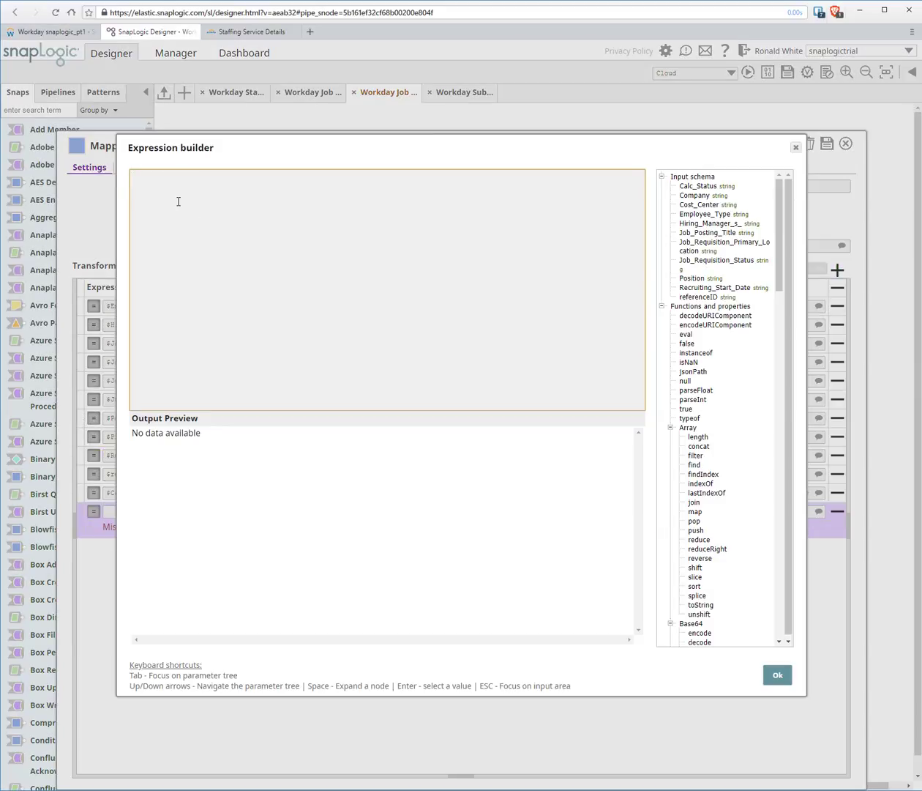
key(ctrl+v)
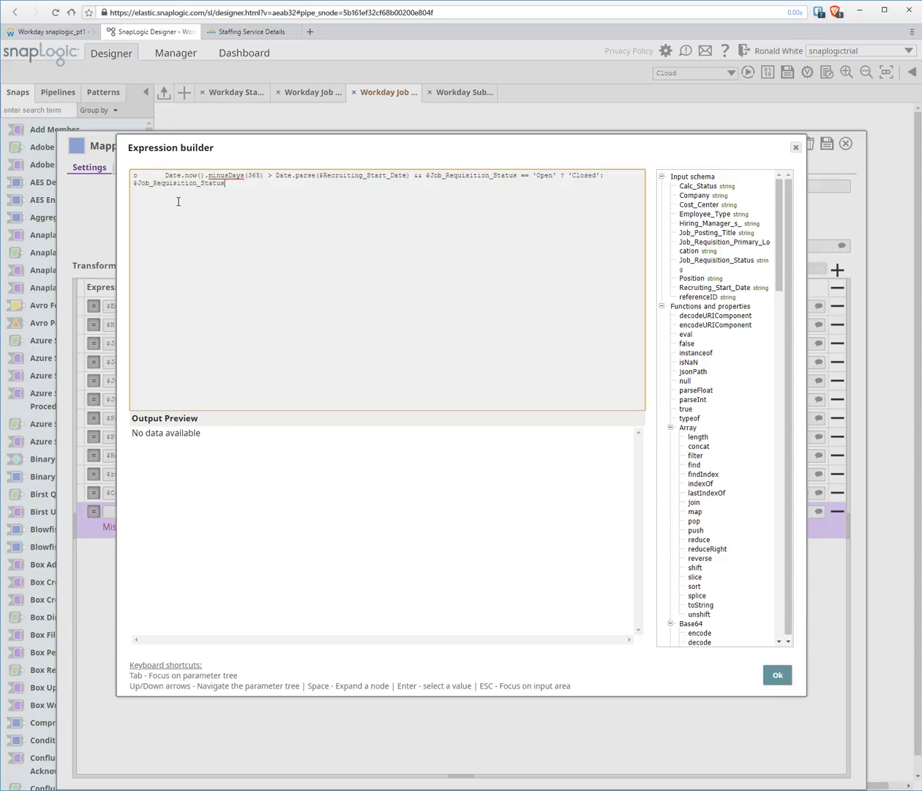
drag(166, 175, 91, 176)
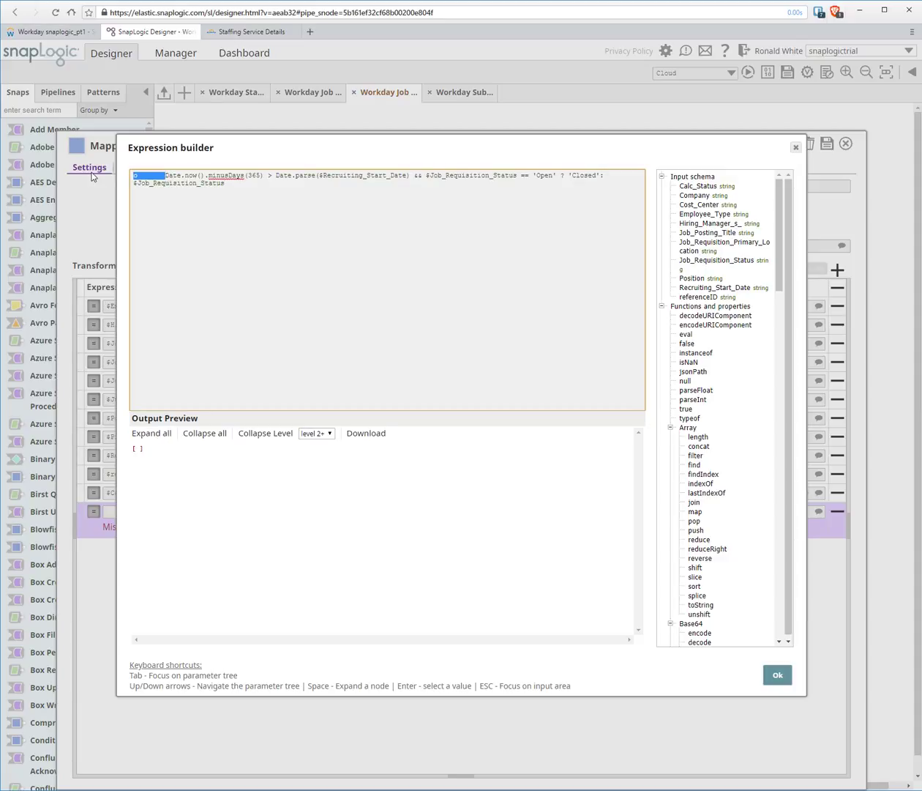
key(BackSpace)
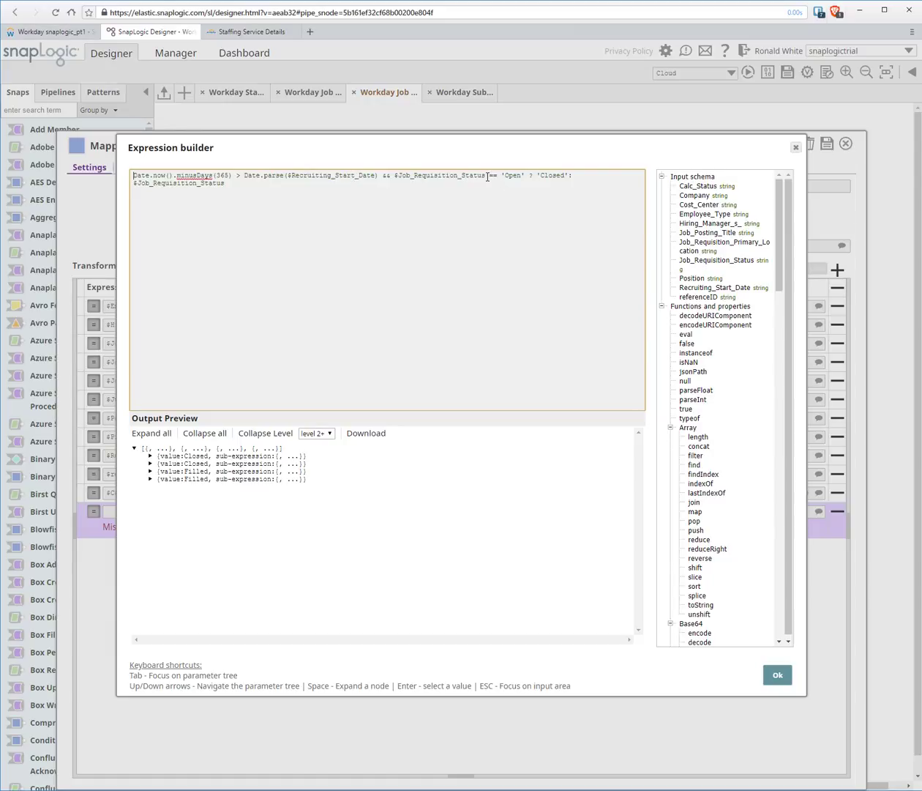
click(565, 180)
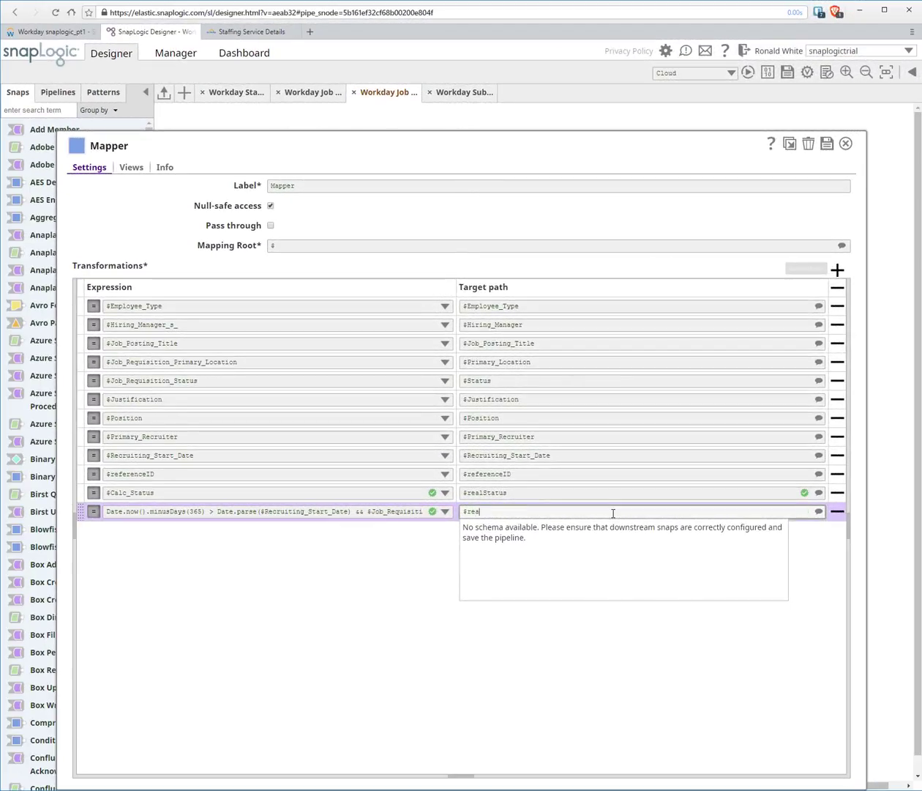
- Map the new expression to the target path $realRealStatus, save the Mapper, and validate the pipeline to preview its output
text(lRealStatus)
click(826, 144)
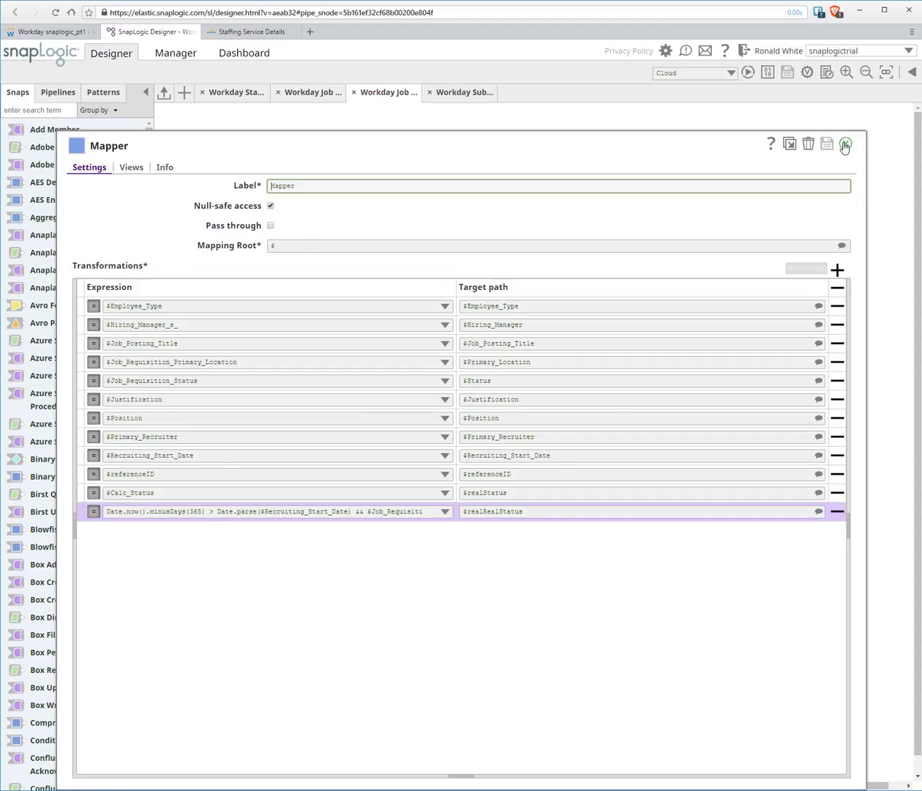
click(845, 144)
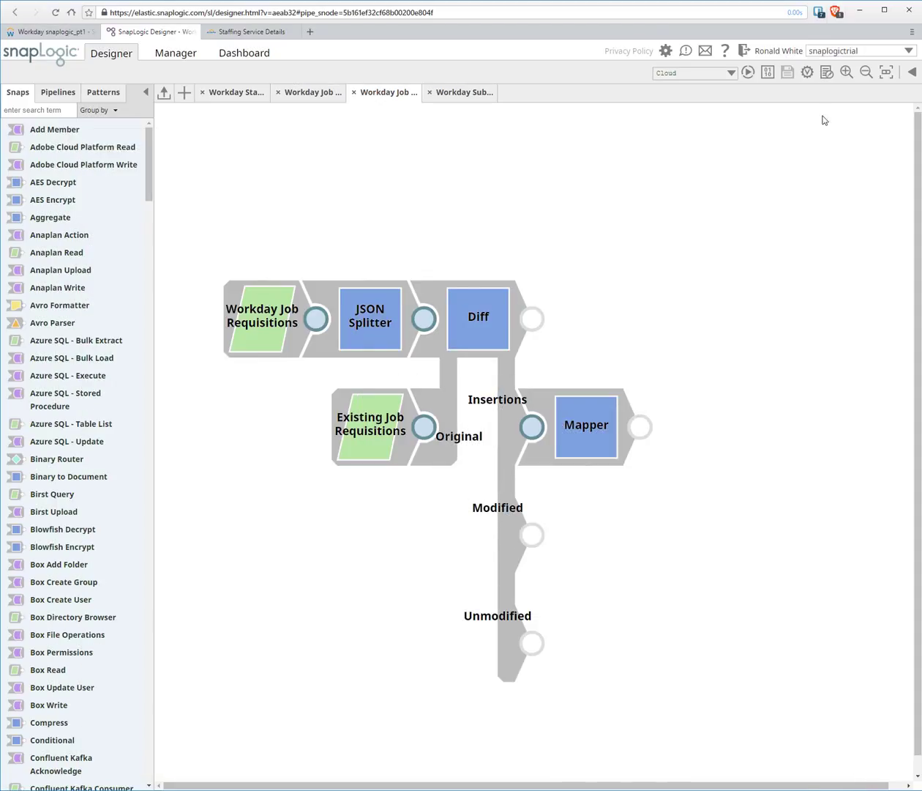
click(809, 75)
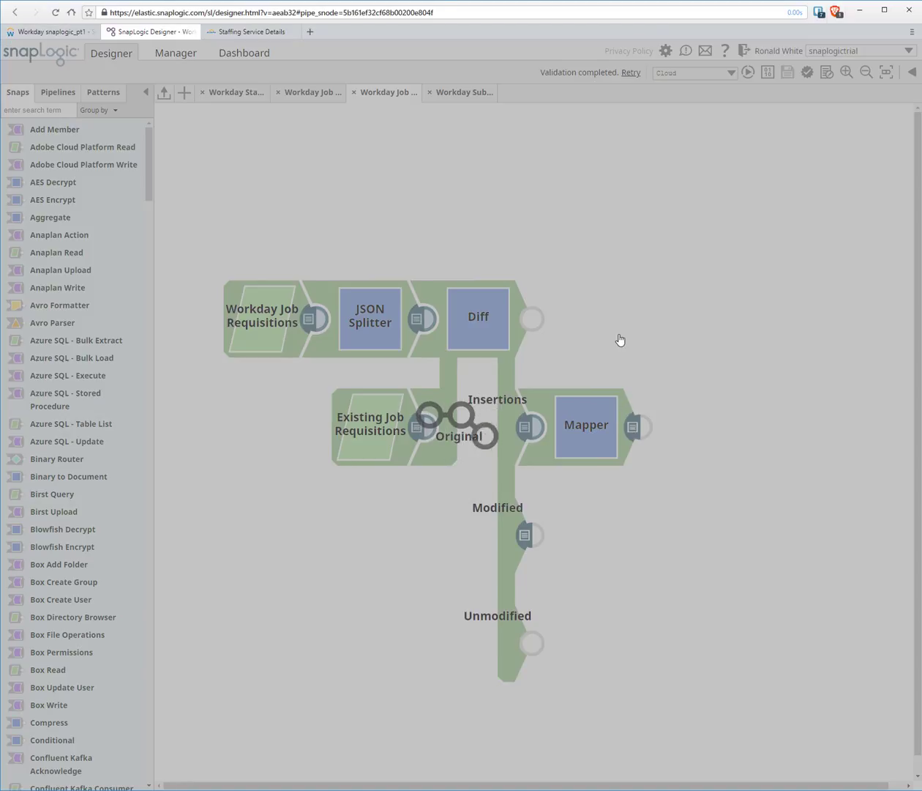
drag(631, 709, 865, 700)
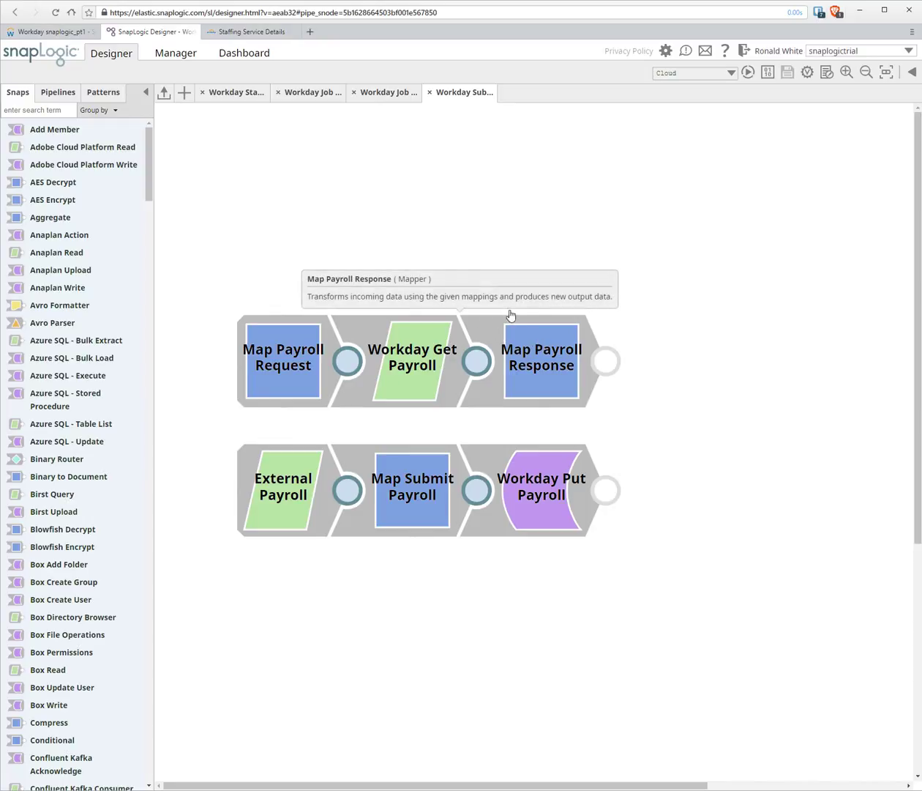
- Search the snaps for "work" and place a Workday Read snap above the Workday Get Payroll flow
click(64, 108)
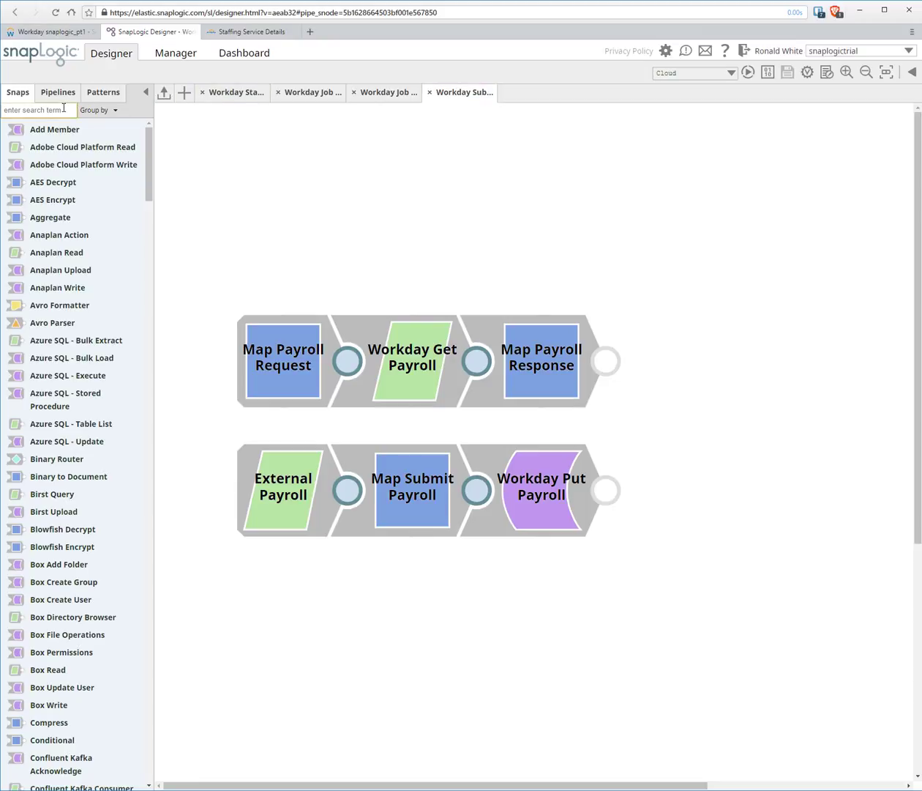
text(work)
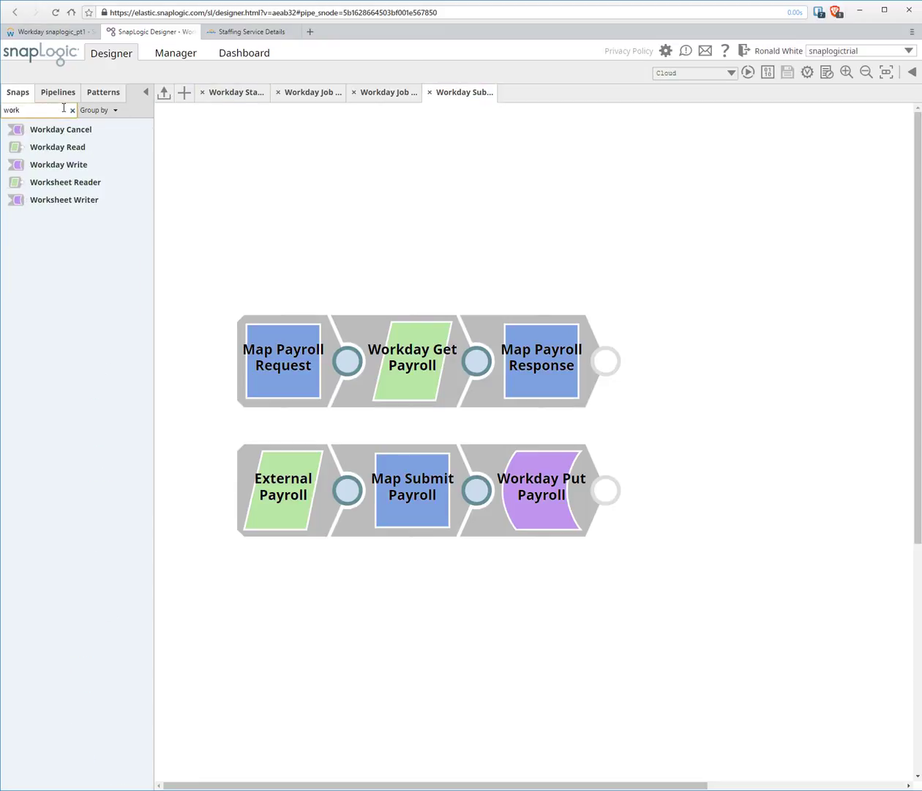
drag(51, 147, 439, 231)
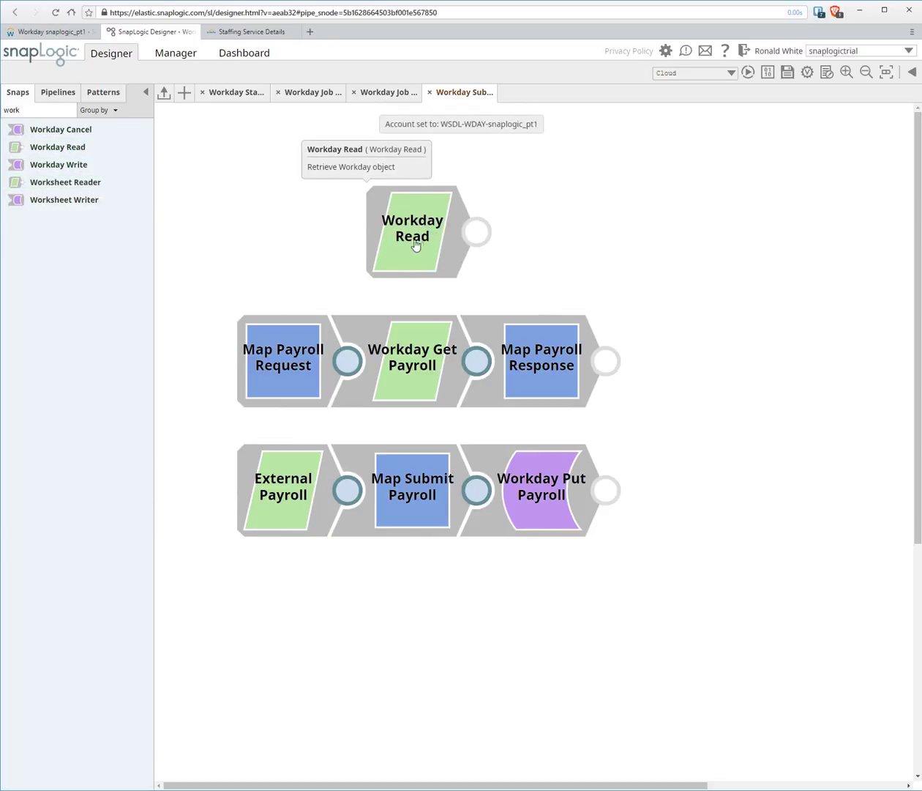
- Try adding an input view to the Workday Read snap, and discard the change
click(418, 243)
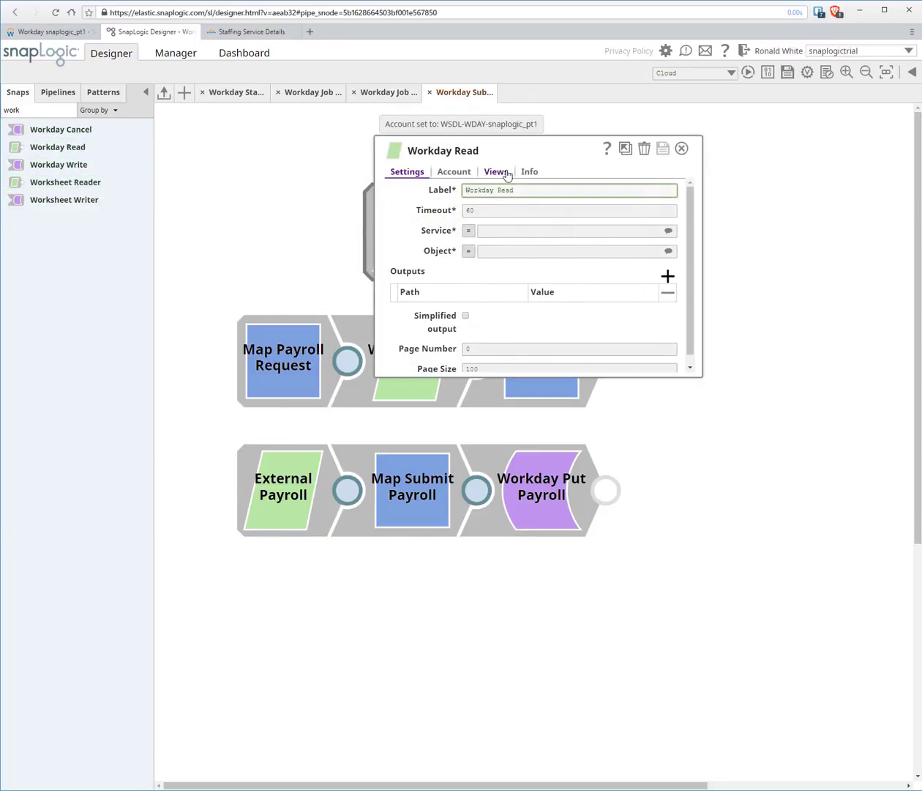
click(506, 172)
click(471, 198)
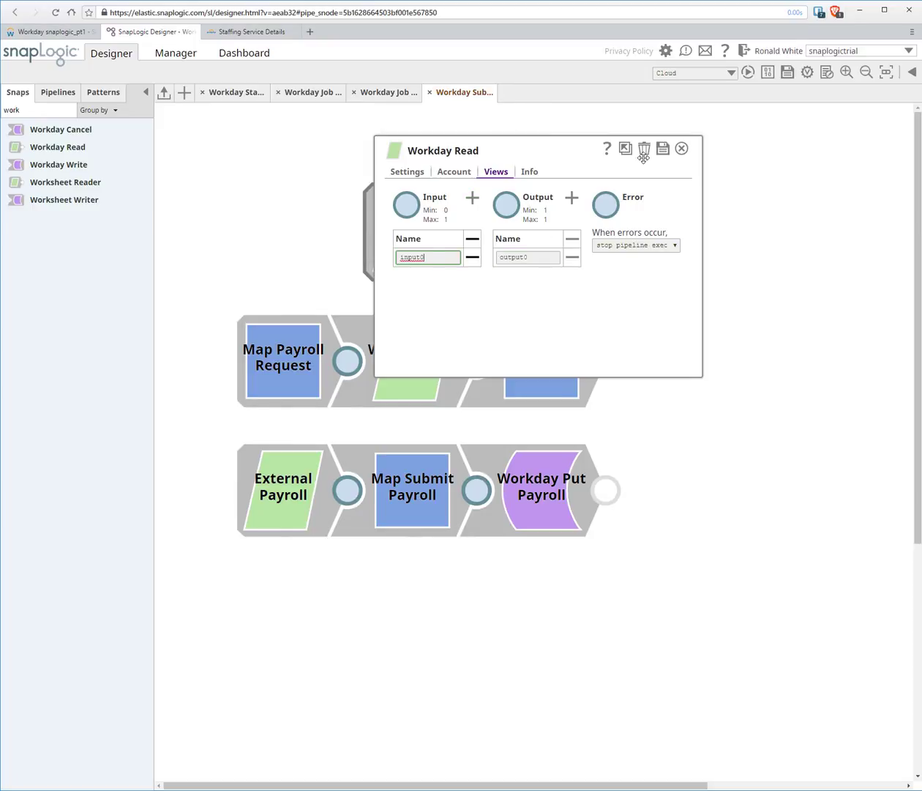
click(682, 148)
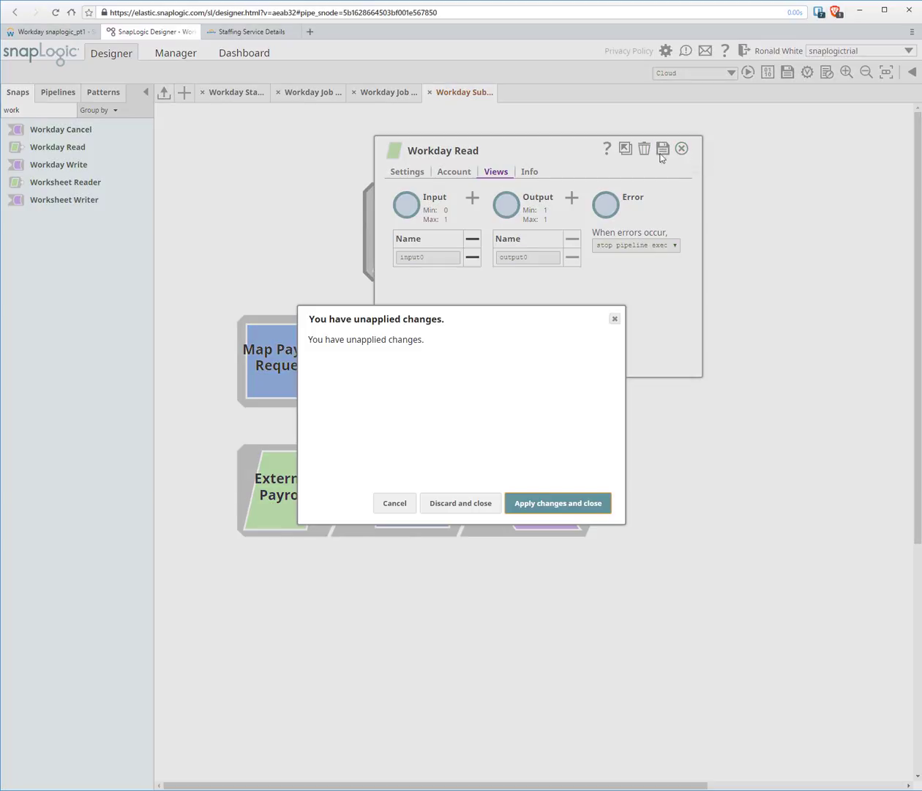
click(460, 502)
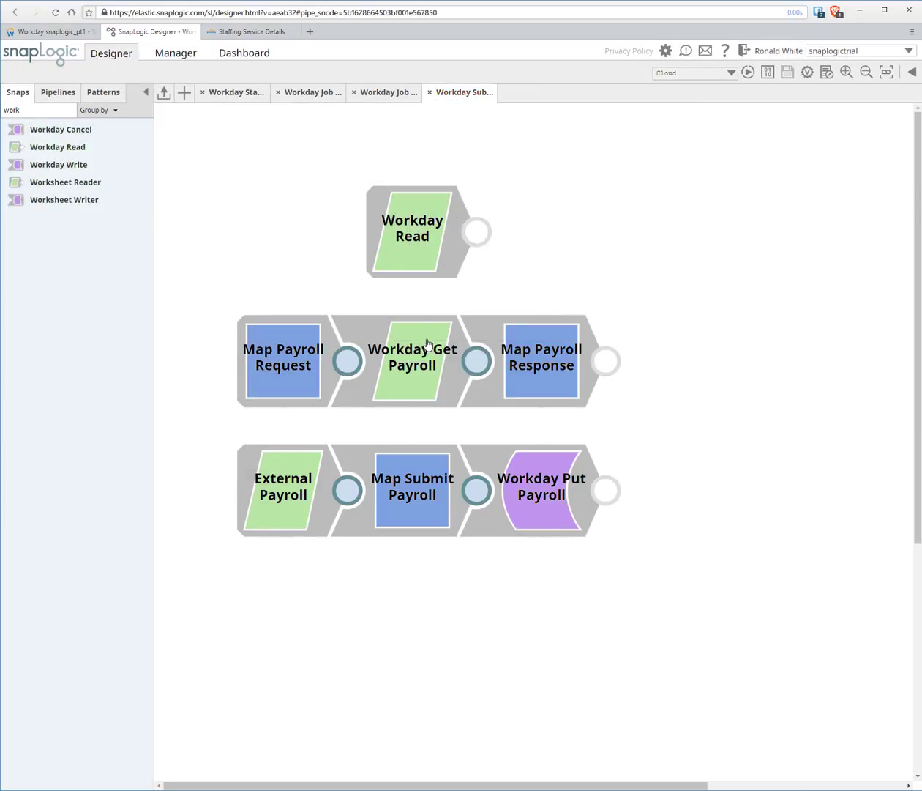